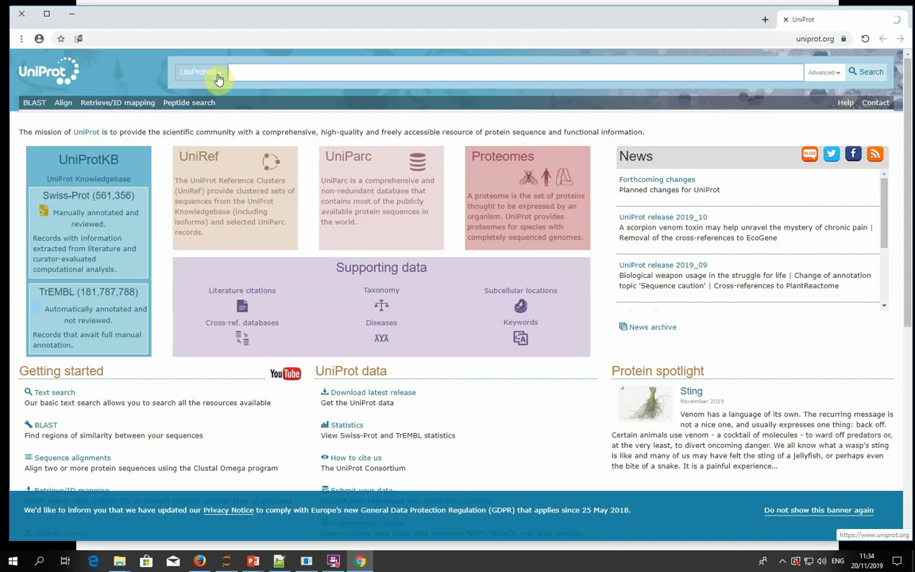
left_click(219, 79)
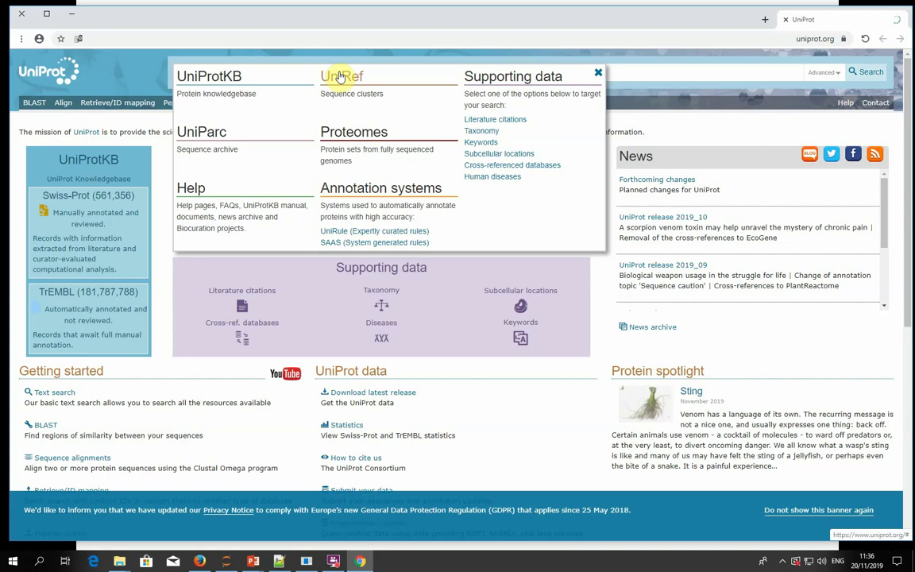
left_click(598, 75)
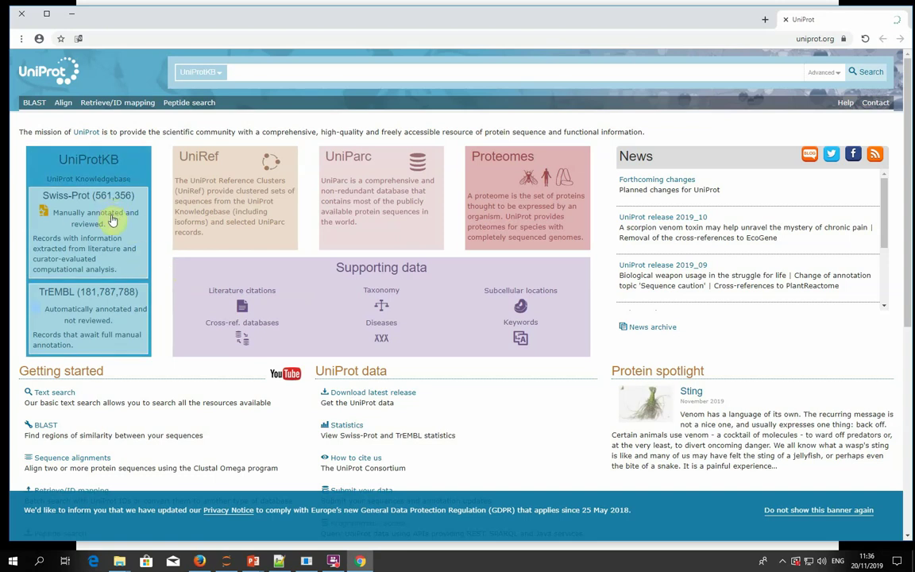
- Zoom the UniProt home page to 150% and scroll down to its Supporting data resources
key("ctrl+plus")
key("ctrl+plus")
key("ctrl+plus")
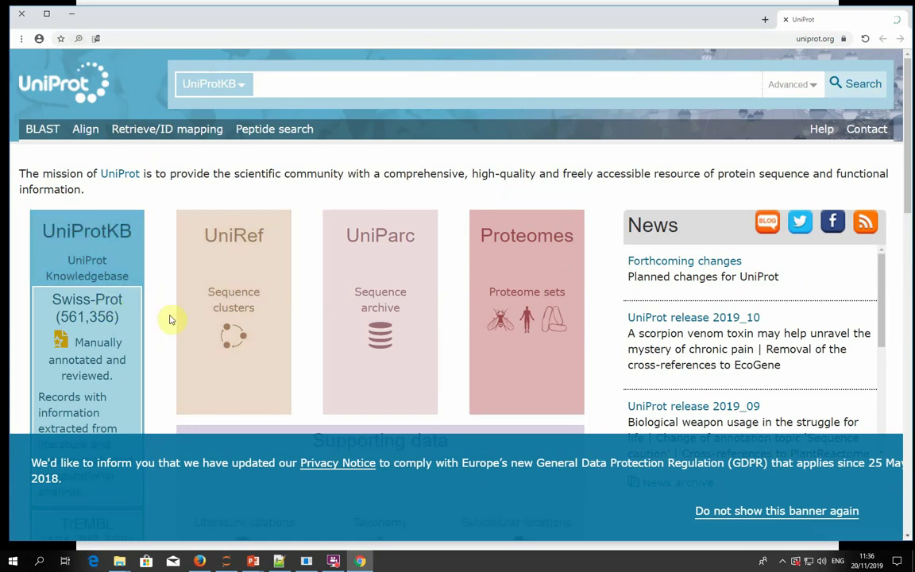
scroll(149, 322, "down", 3)
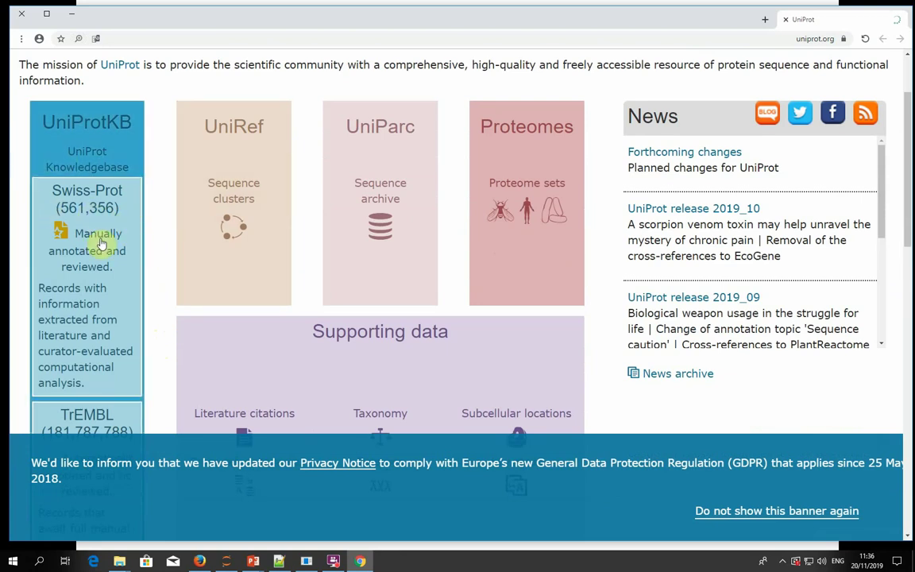
scroll(112, 265, "down", 5)
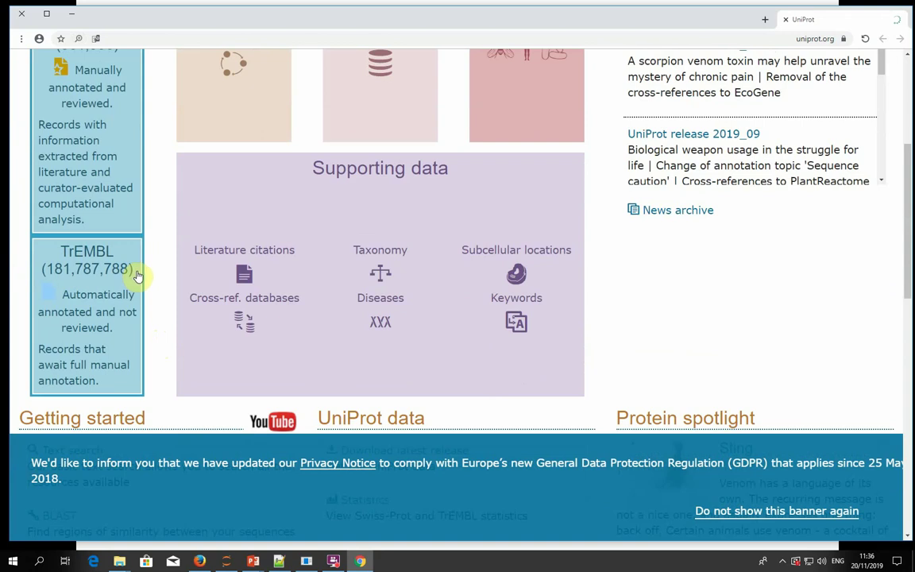
scroll(143, 262, "up", 3)
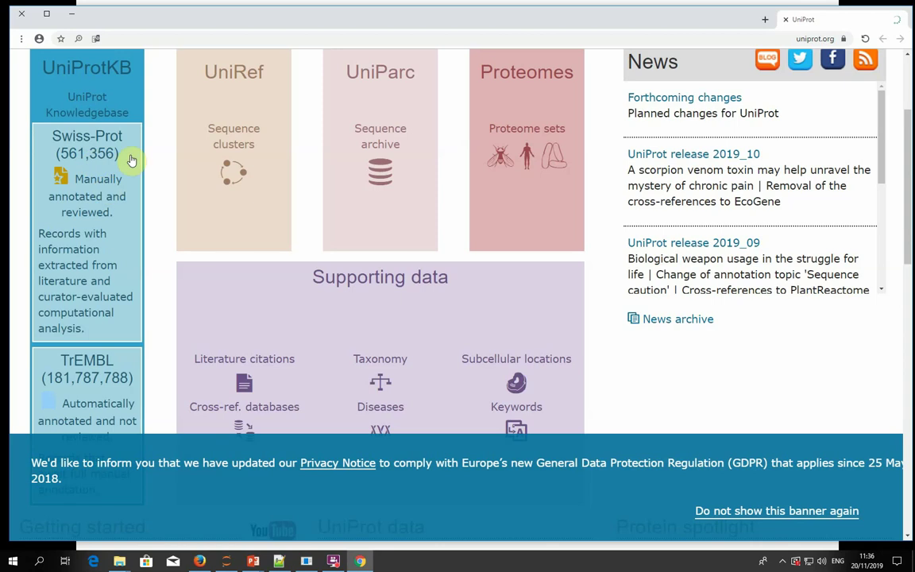
scroll(236, 300, "up", 1)
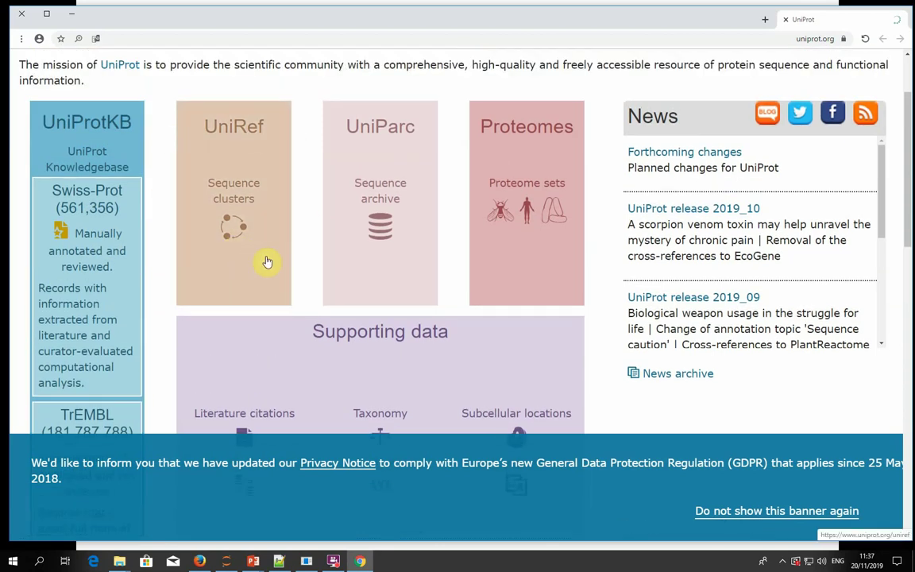
scroll(582, 147, "down", 1)
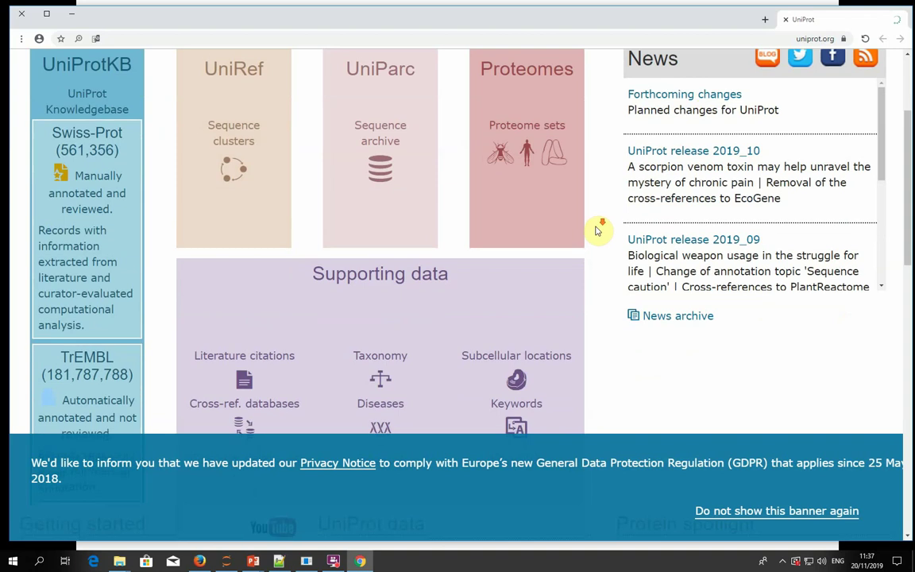
scroll(598, 237, "down", 3)
scroll(597, 237, "down", 1)
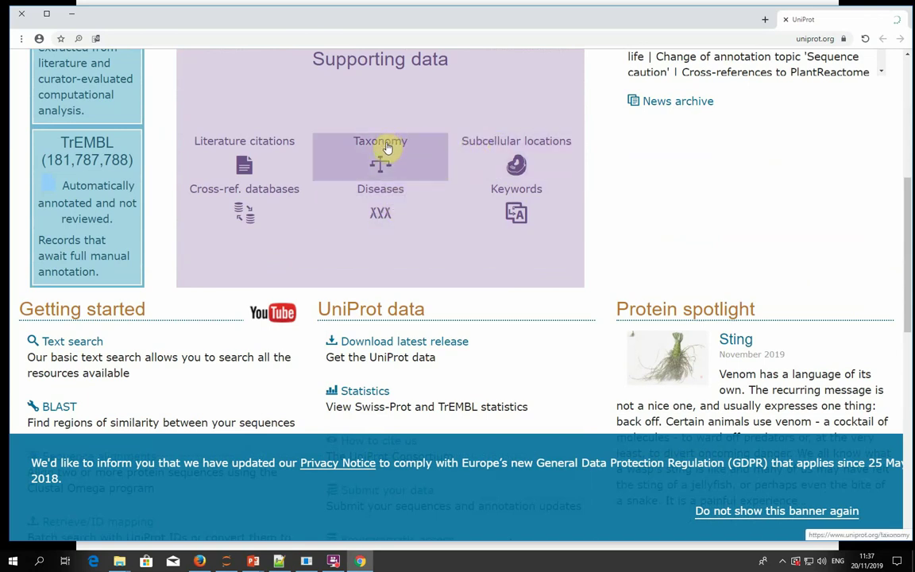
- Open the Human diseases list, highlight its 5,488 total, and close the browser
left_click(380, 190)
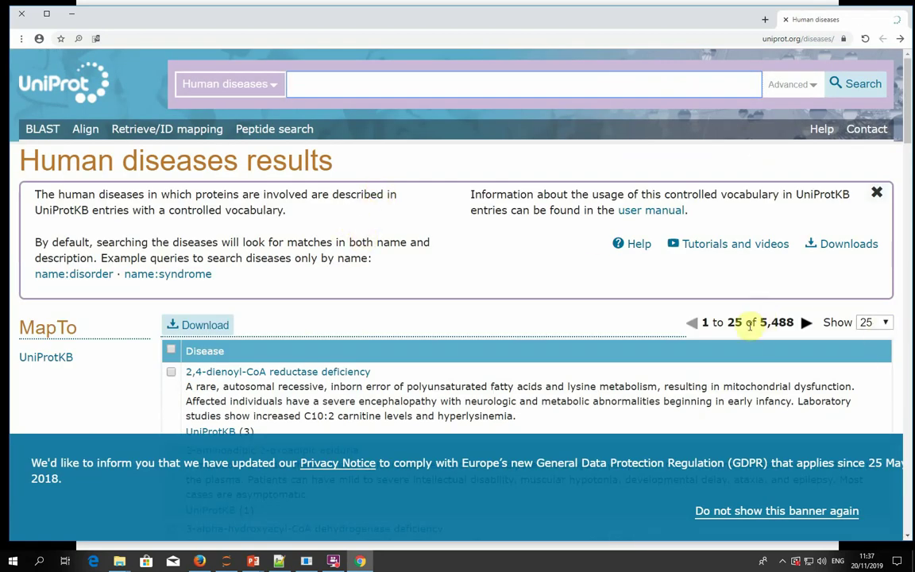
left_click_drag(761, 322, 798, 333)
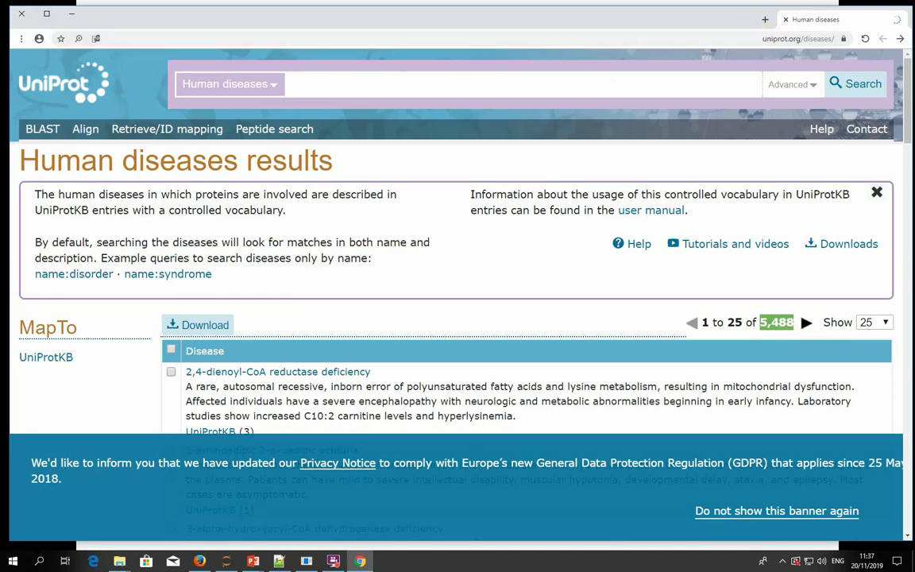
left_click(24, 13)
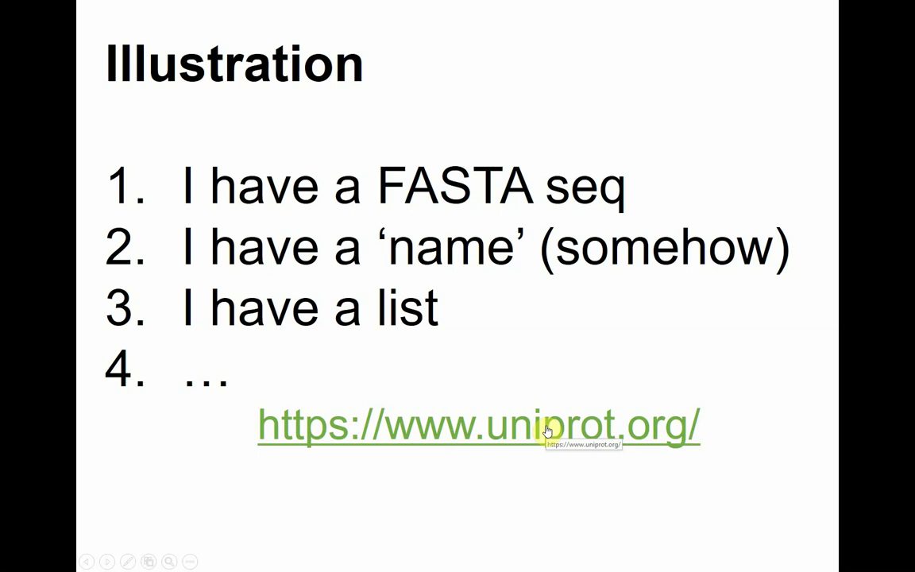
- End the slide show and switch to Firefox's Google results for 'uniprot'
key("Escape")
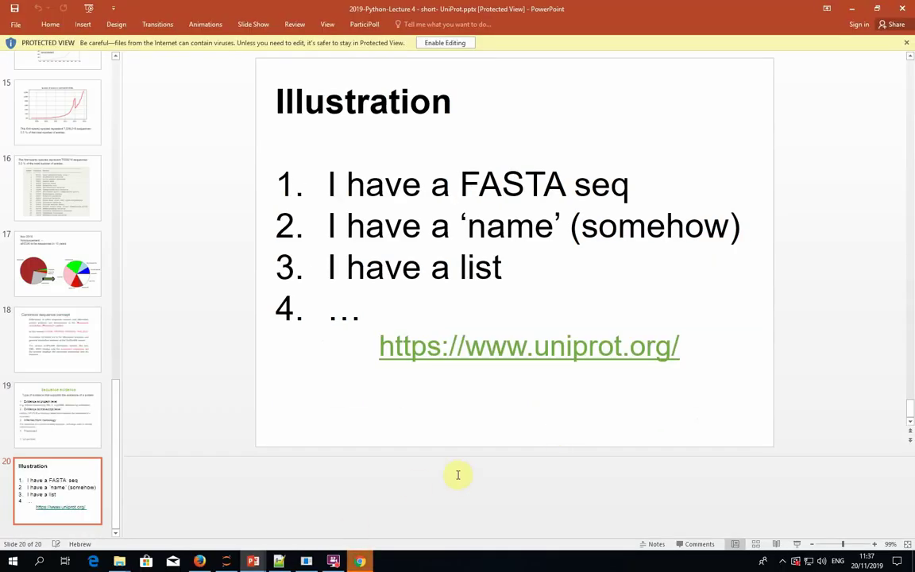
left_click(507, 347)
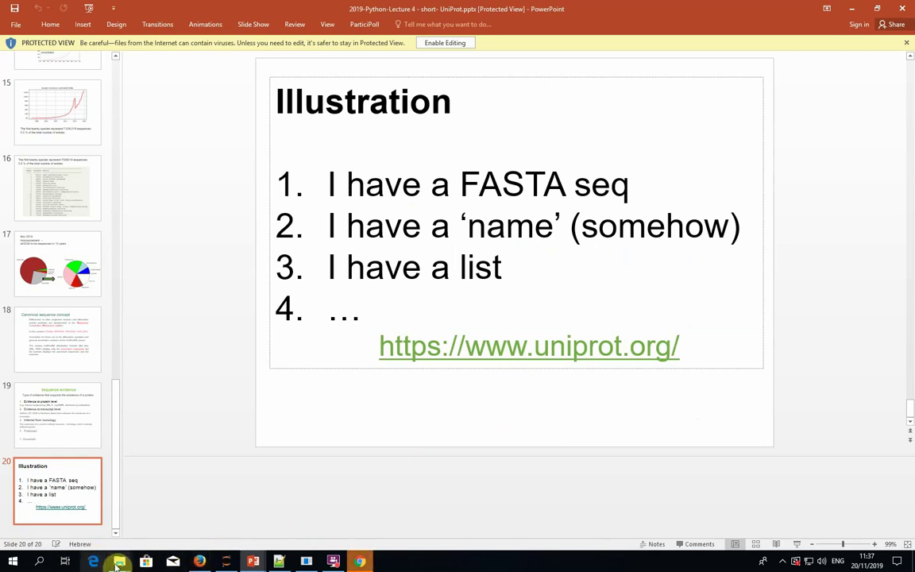
left_click(200, 561)
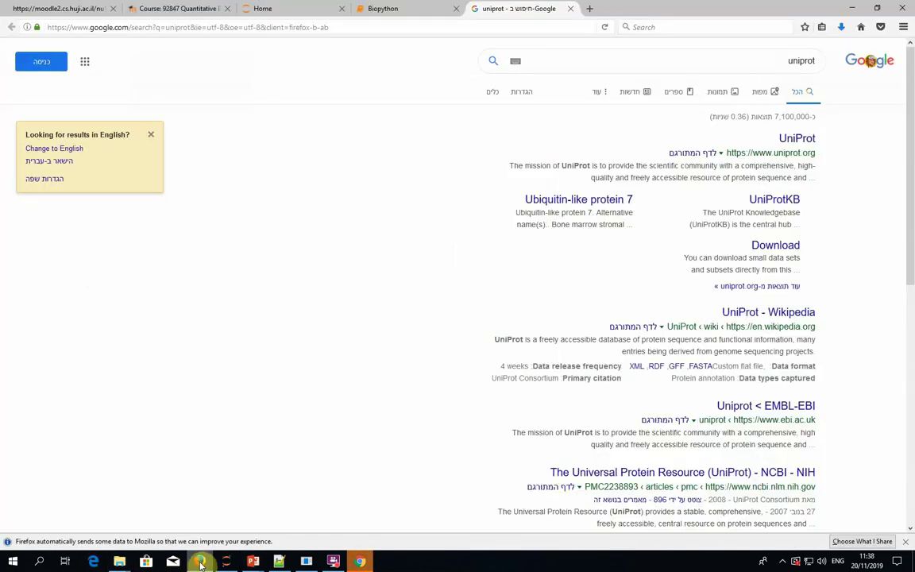
left_click(799, 140)
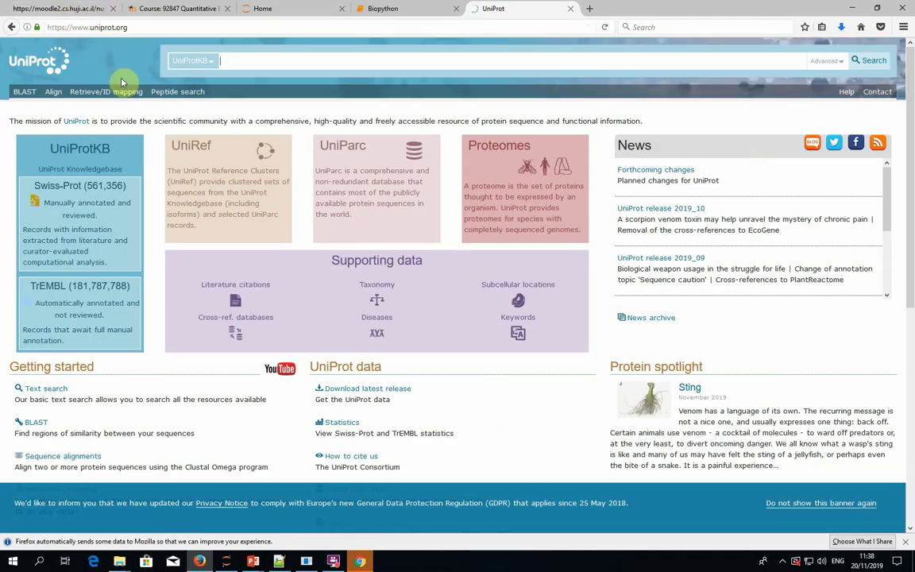
key("ctrl+plus")
key("ctrl+plus")
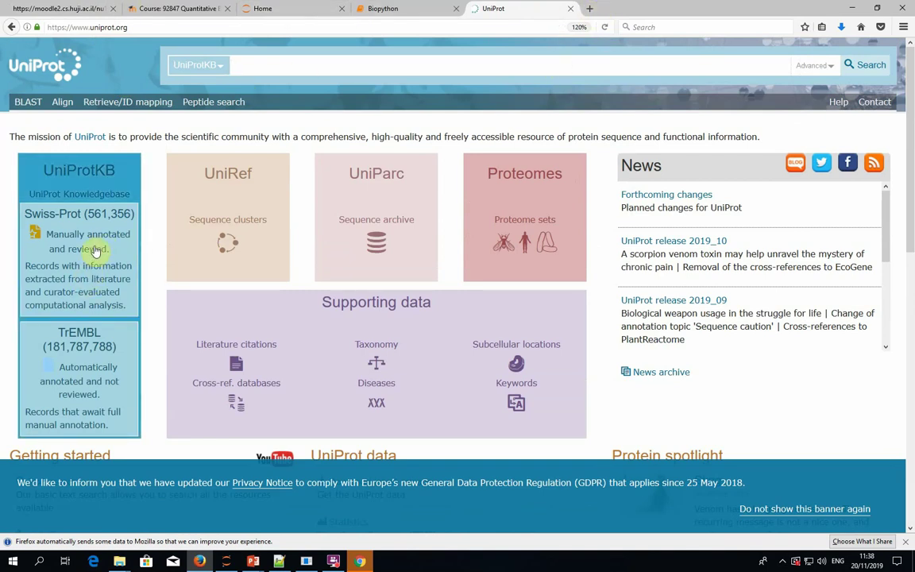
scroll(168, 346, "down", 3)
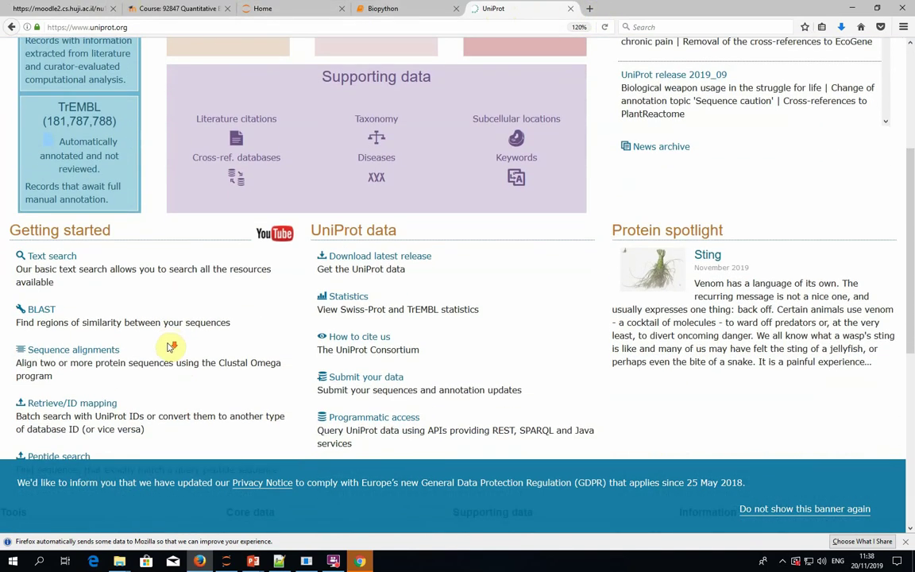
scroll(225, 326, "down", 3)
scroll(313, 305, "up", 1)
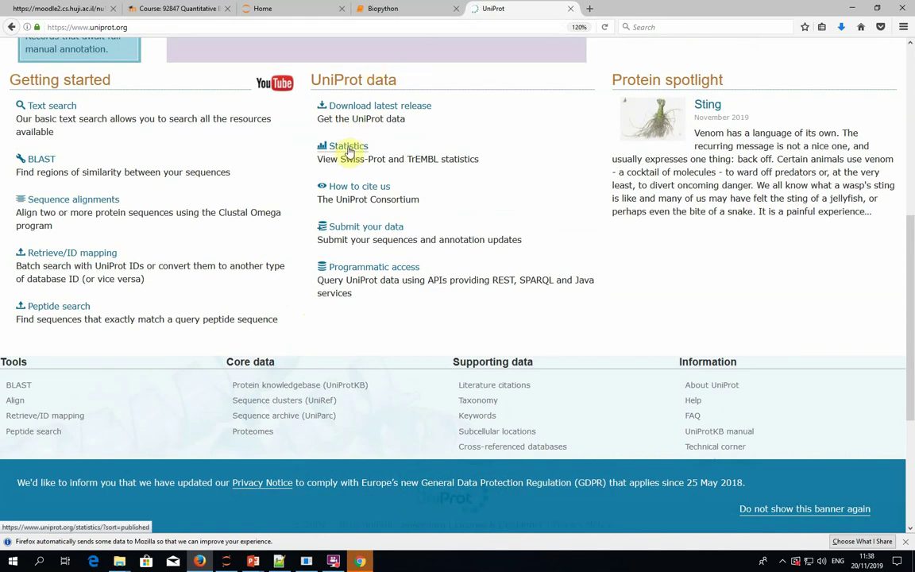
scroll(351, 151, "down", 1)
scroll(355, 151, "up", 1)
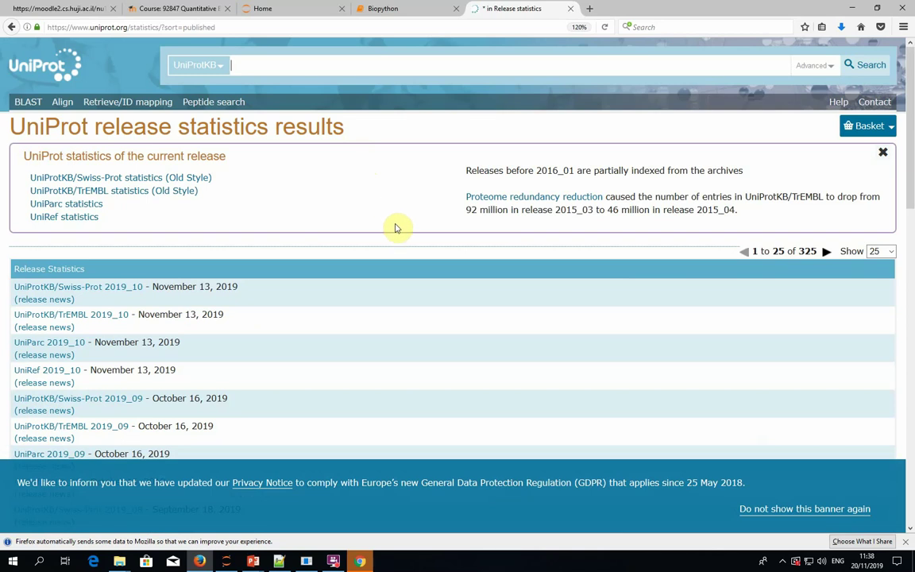
- Open the UniProtKB/Swiss-Prot 2019_10 release statistics and skim the page
scroll(378, 250, "down", 2)
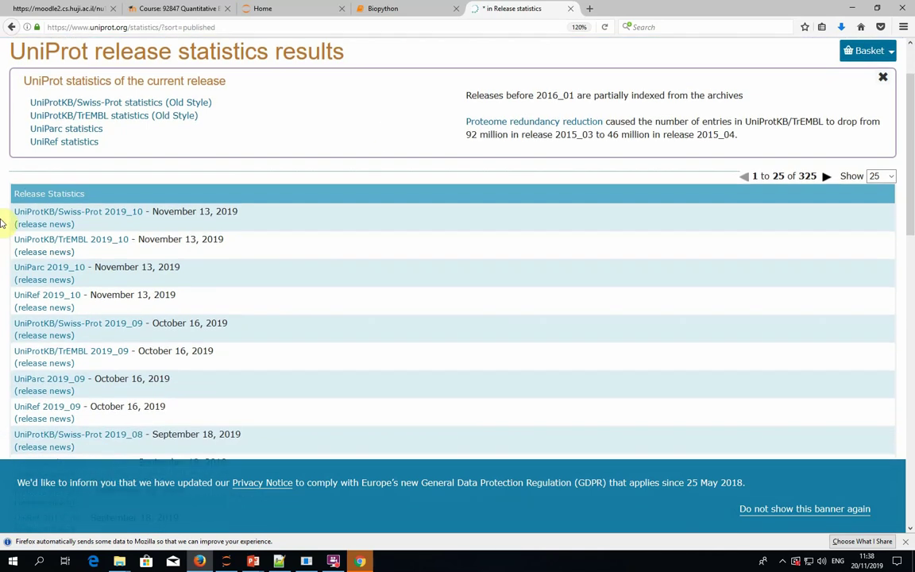
left_click(69, 213)
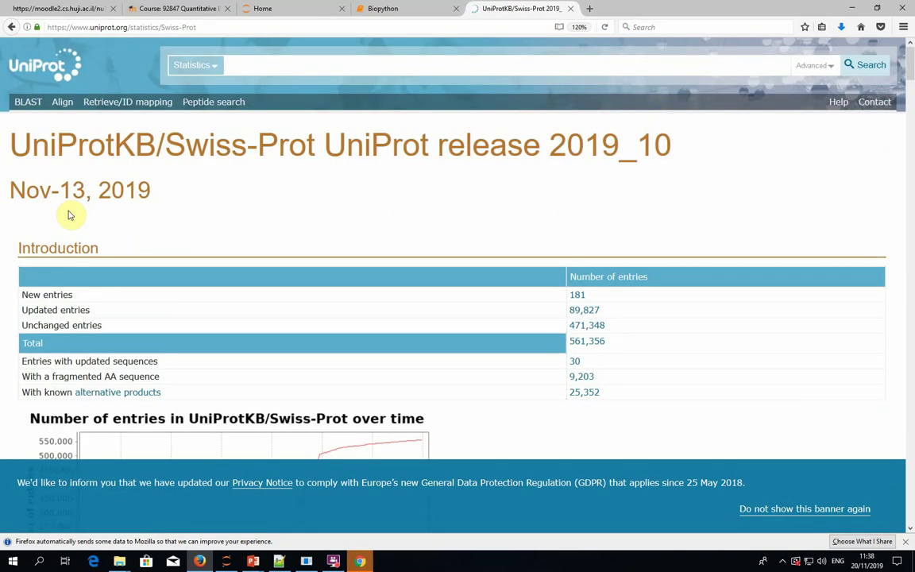
scroll(340, 217, "down", 4)
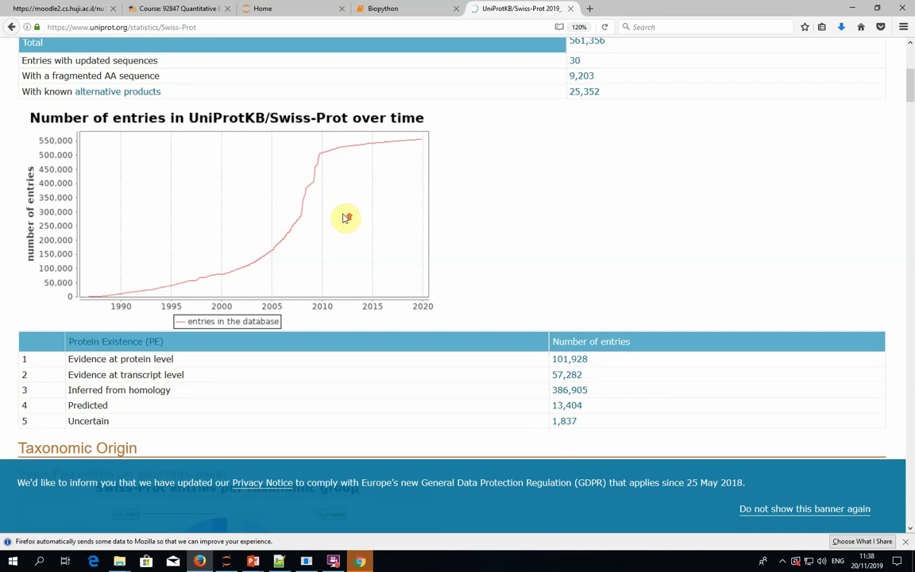
scroll(347, 216, "up", 2)
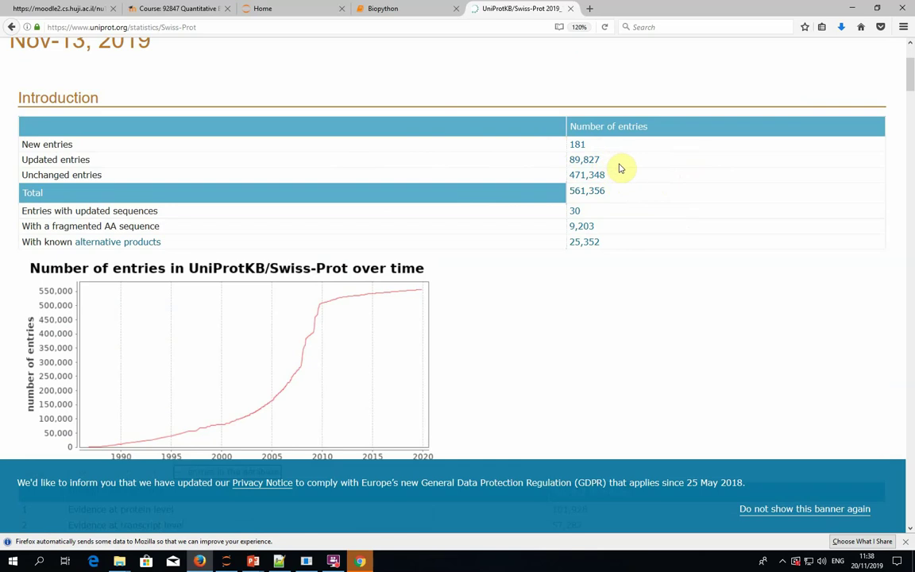
scroll(623, 175, "down", 7)
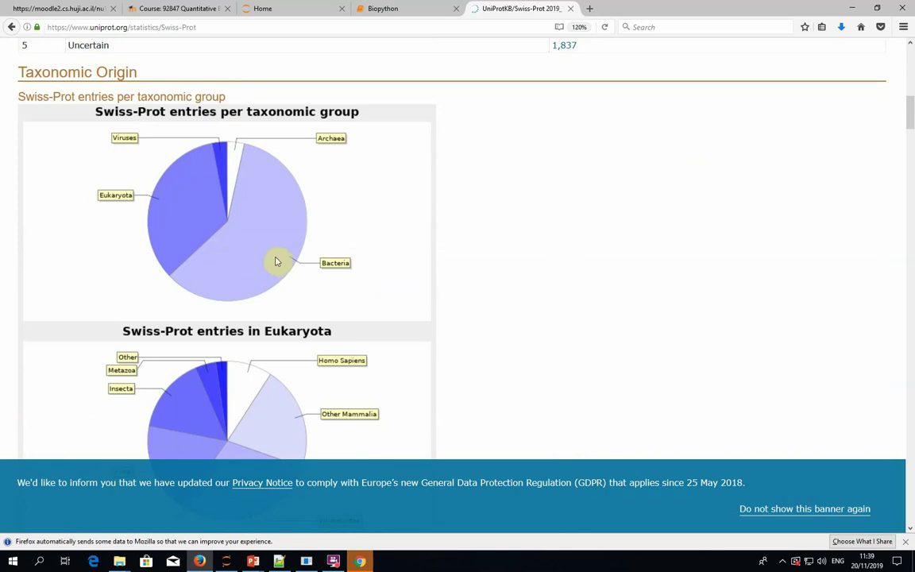
scroll(572, 247, "down", 6)
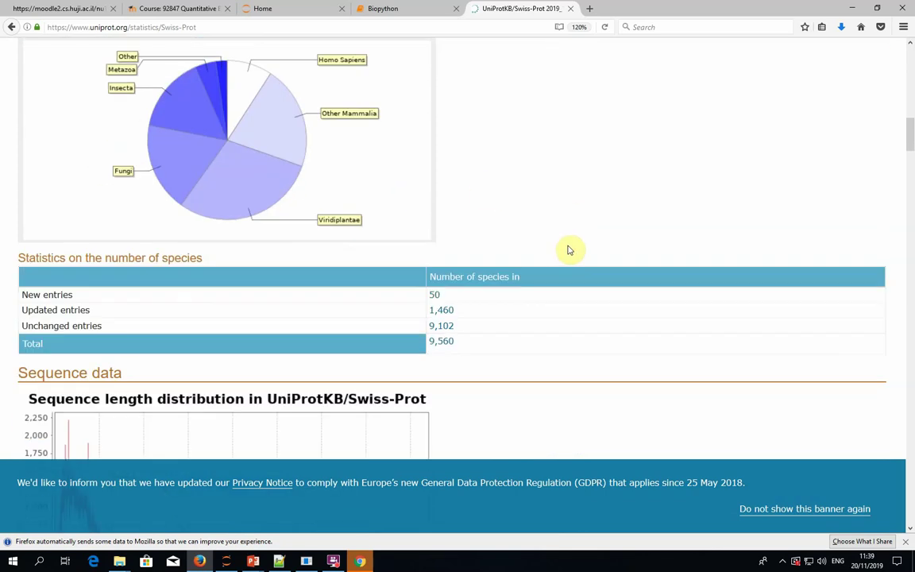
scroll(580, 242, "down", 6)
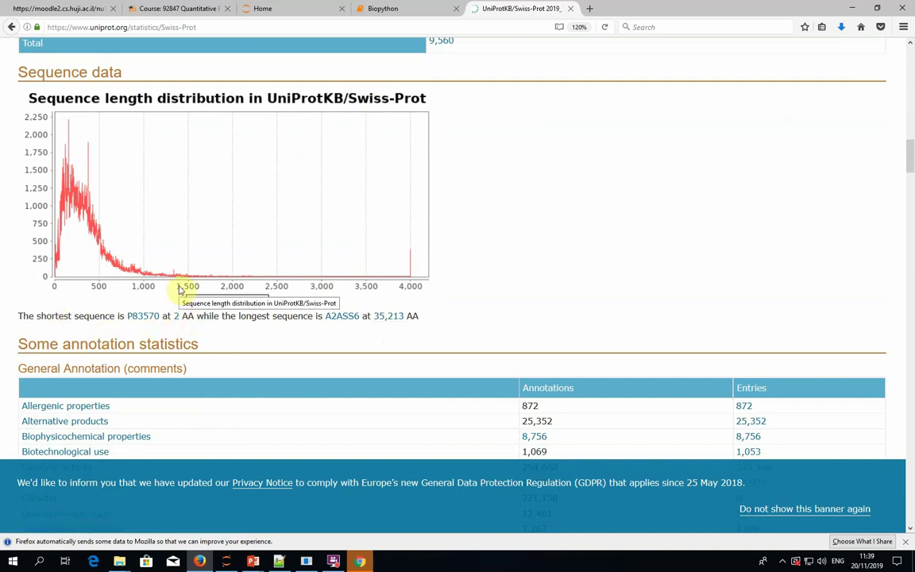
- Zoom the statistics page to 133% to read the sequence-length chart and annotation tables
key("ctrl+plus")
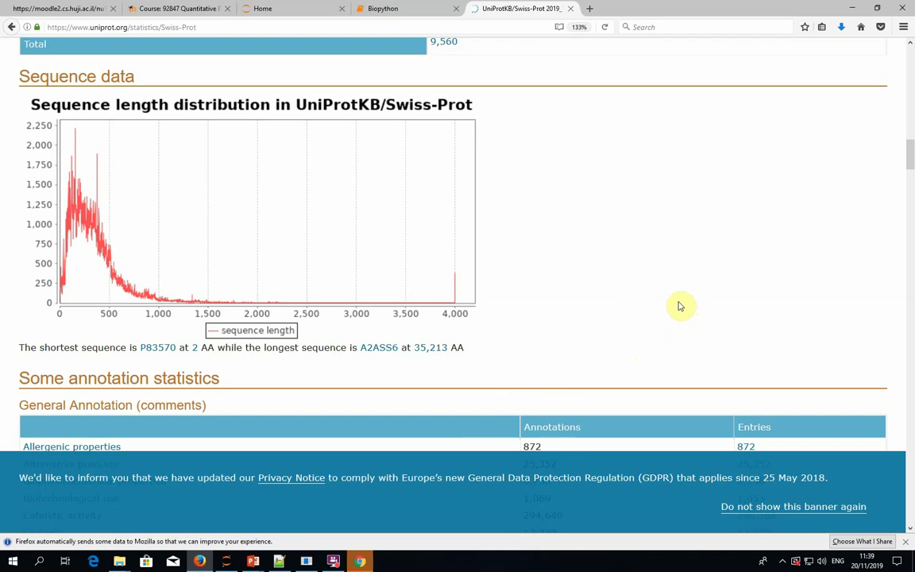
scroll(682, 314, "down", 10)
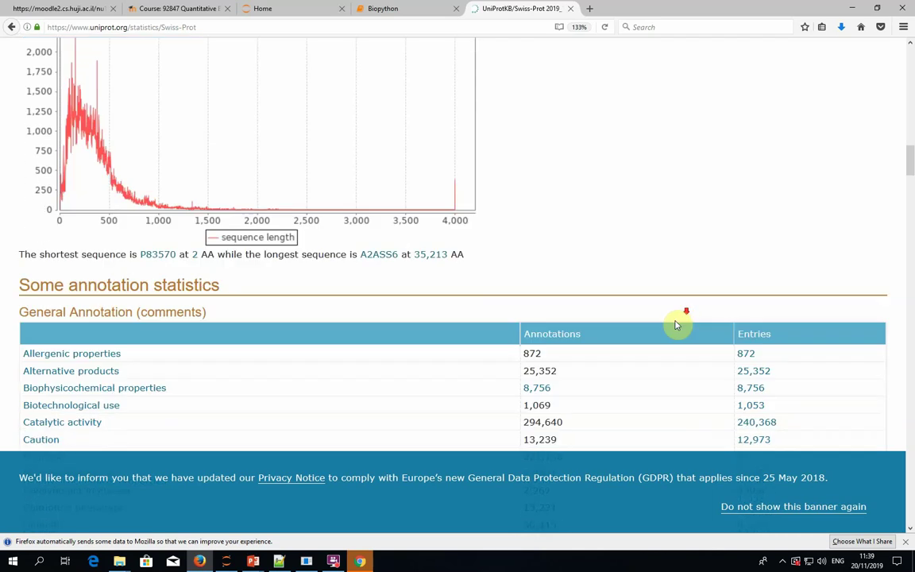
scroll(687, 321, "down", 2)
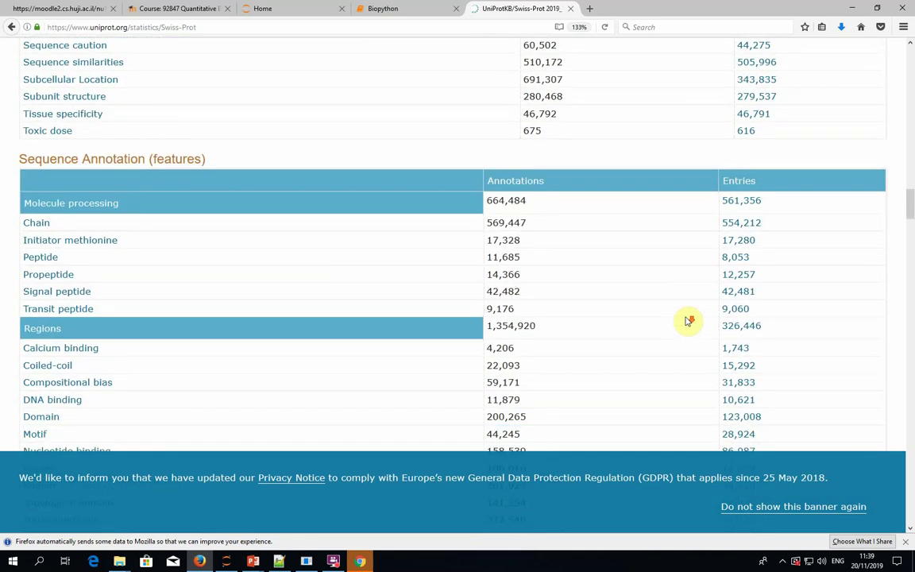
scroll(688, 321, "up", 4)
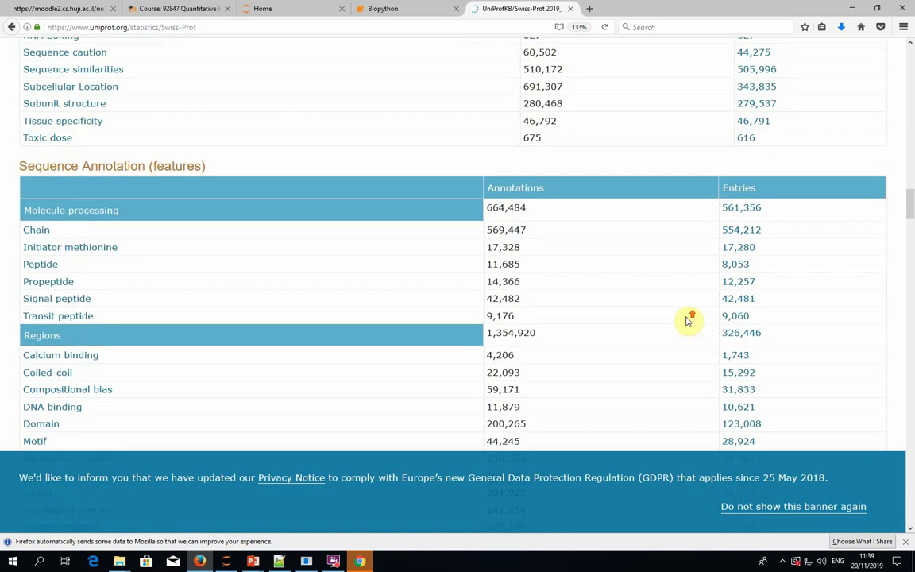
scroll(688, 321, "up", 5)
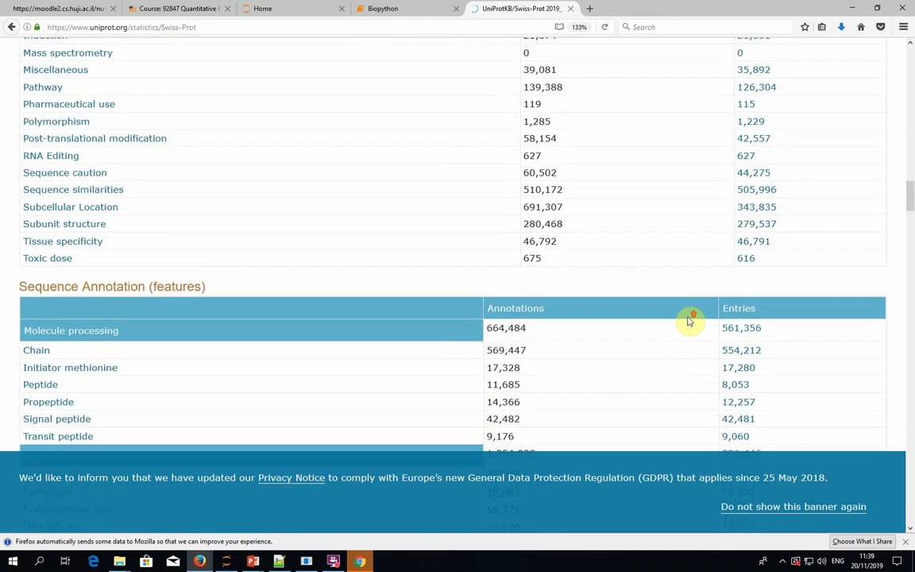
scroll(691, 321, "up", 4)
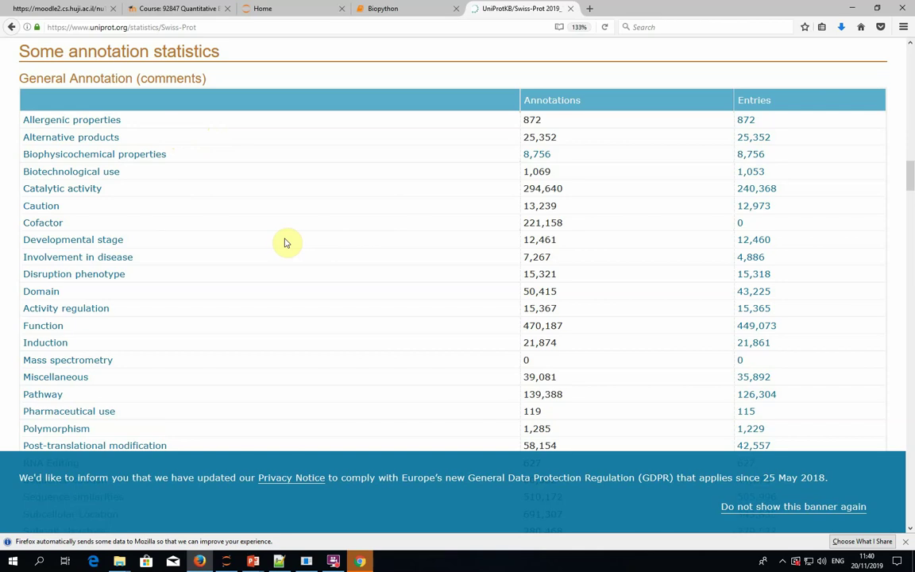
scroll(287, 244, "down", 2)
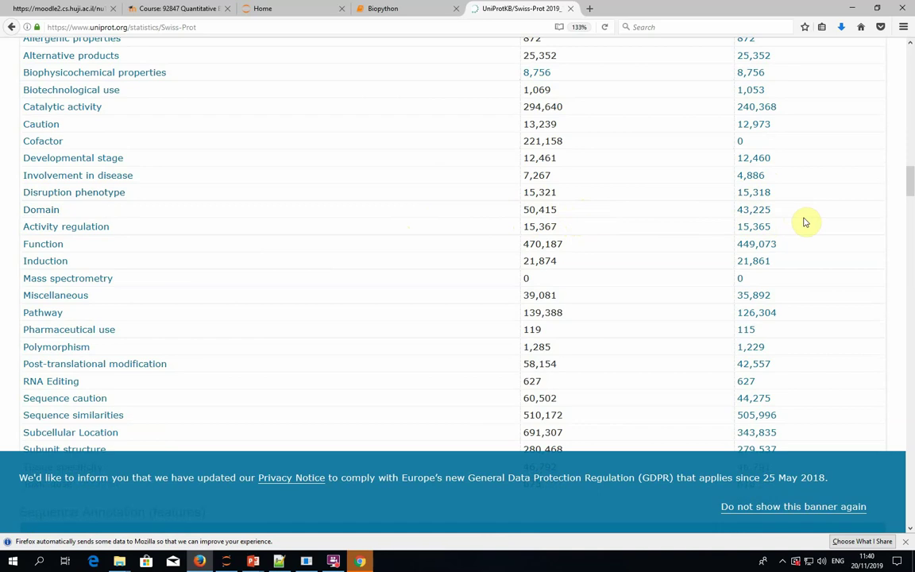
scroll(826, 290, "down", 3)
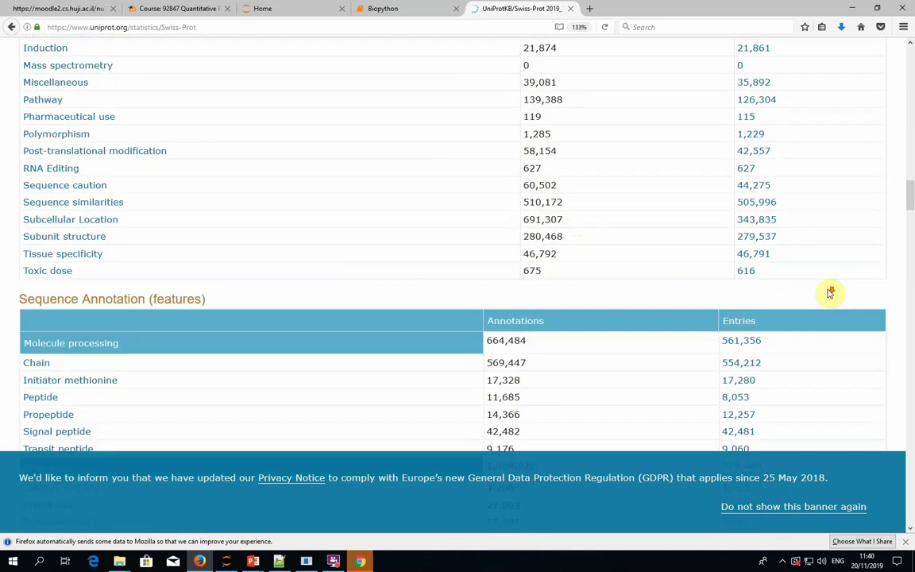
scroll(833, 282, "down", 2)
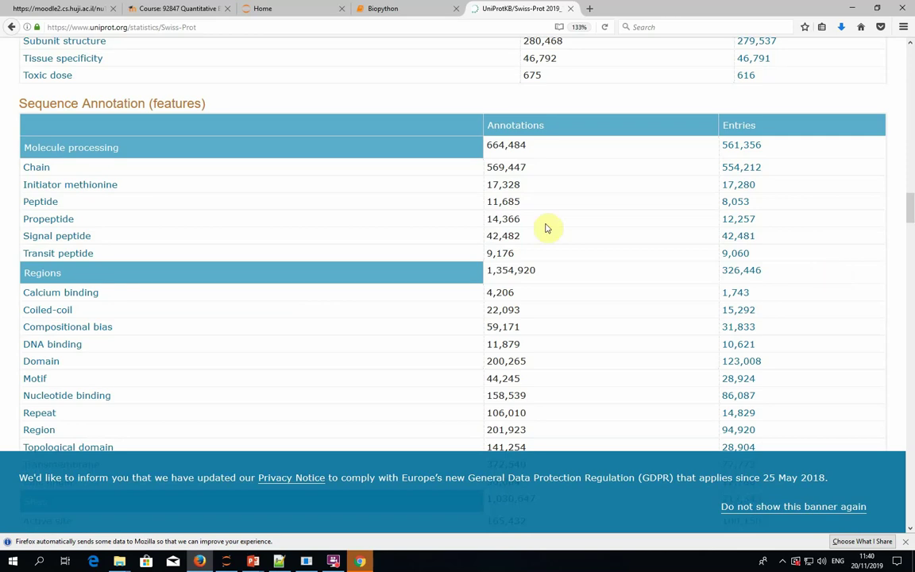
- Scroll further down to the Database Cross-Reference Statistics tables
left_click(228, 308)
scroll(230, 309, "down", 3)
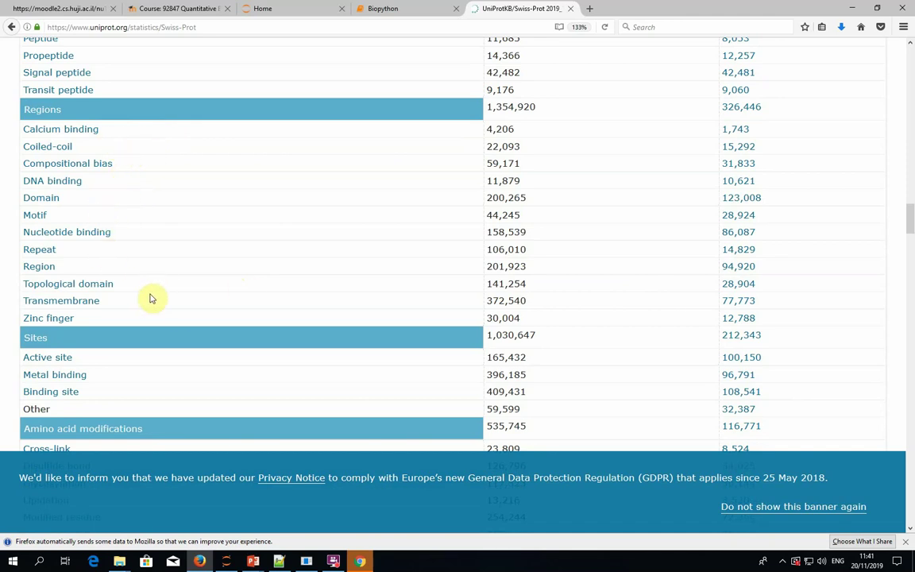
scroll(153, 286, "down", 3)
scroll(183, 285, "down", 5)
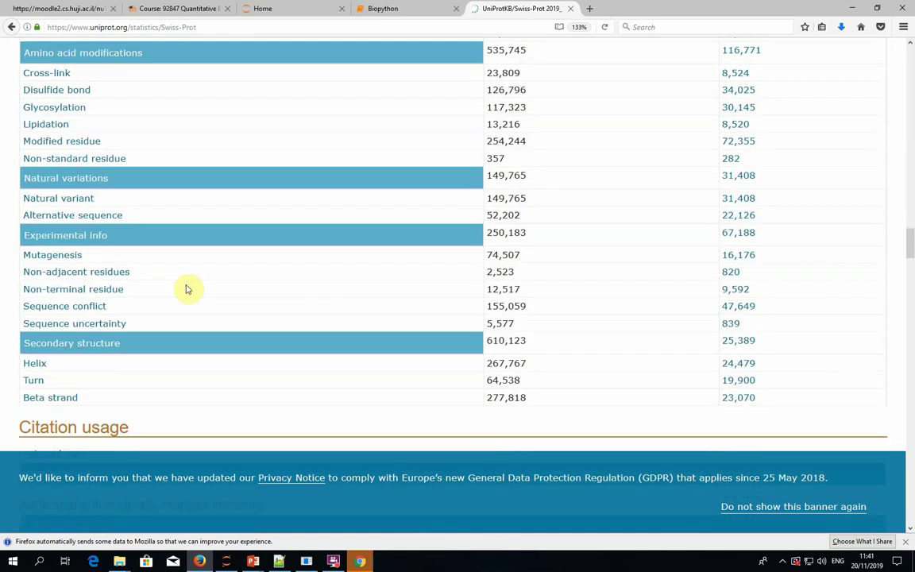
scroll(190, 284, "down", 3)
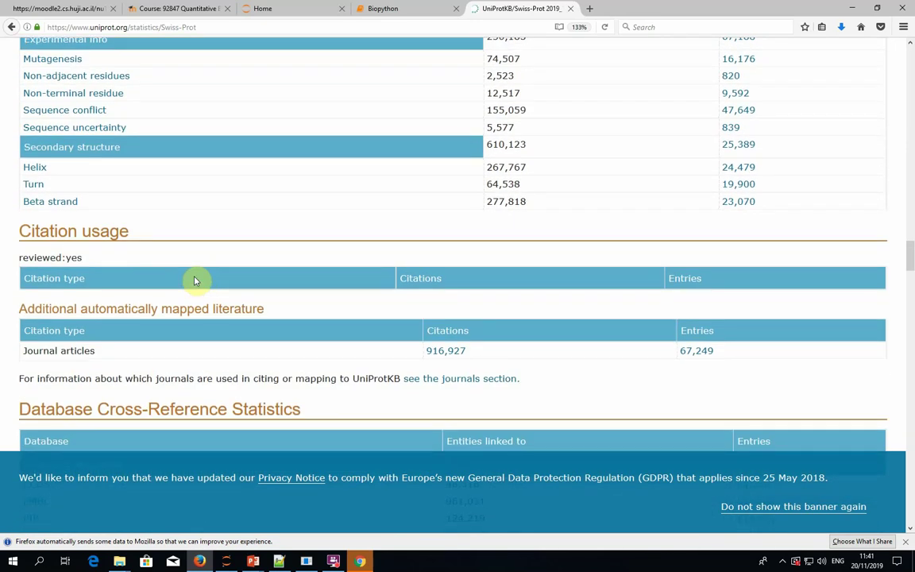
scroll(197, 282, "down", 3)
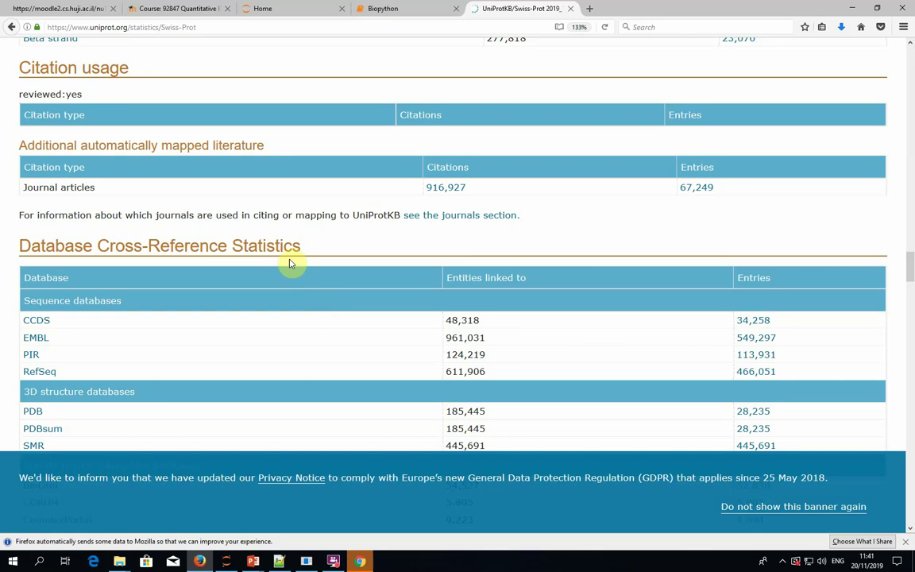
- Go back twice to the UniProt home page and scroll up to its search box and tools
left_click(11, 27)
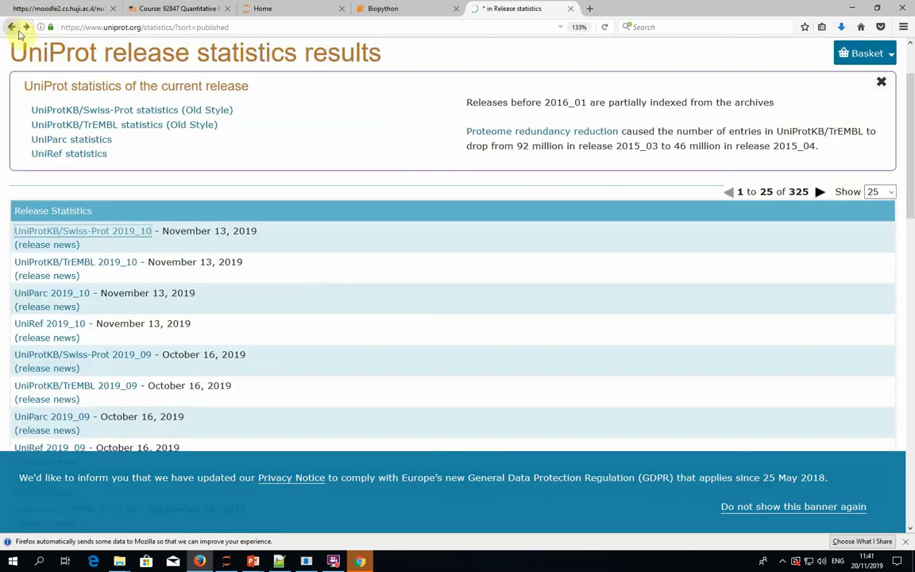
left_click(12, 27)
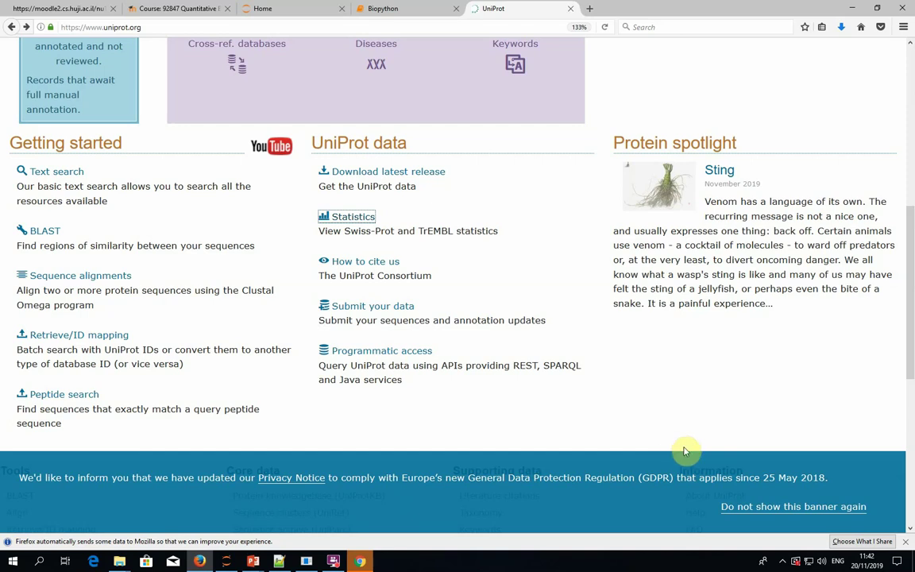
scroll(696, 526, "up", 5)
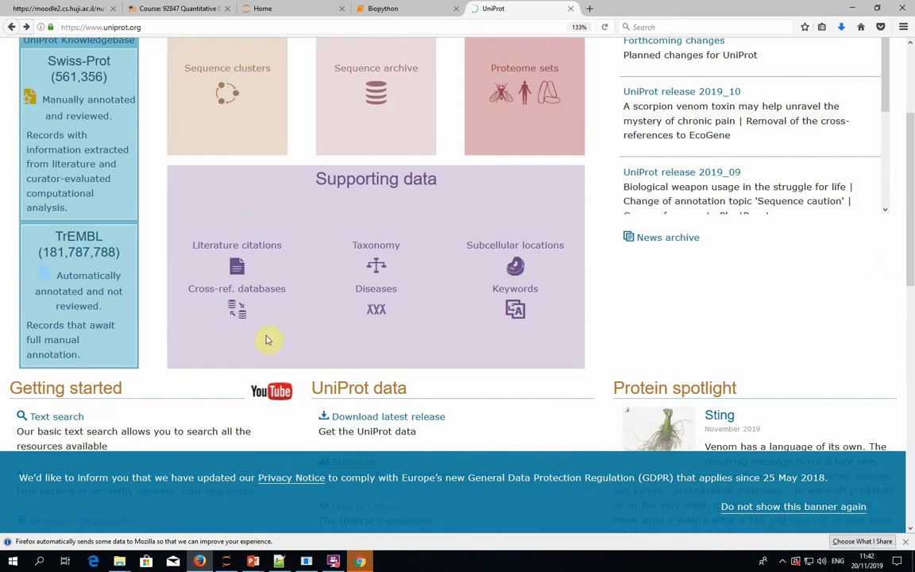
scroll(203, 113, "up", 1)
scroll(203, 113, "up", 3)
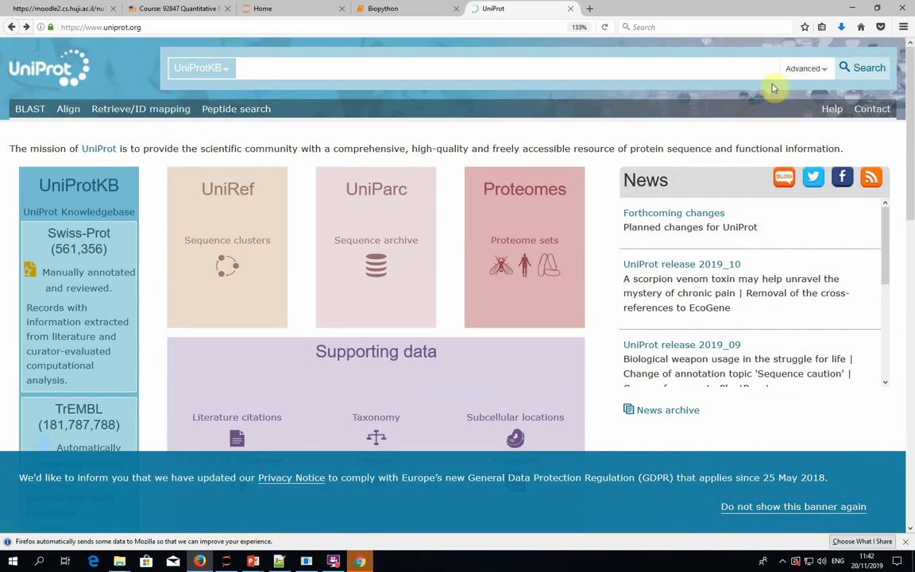
- In Advanced search, set the first condition to Organism [OS] = Homo sapiens (Human)
left_click(806, 69)
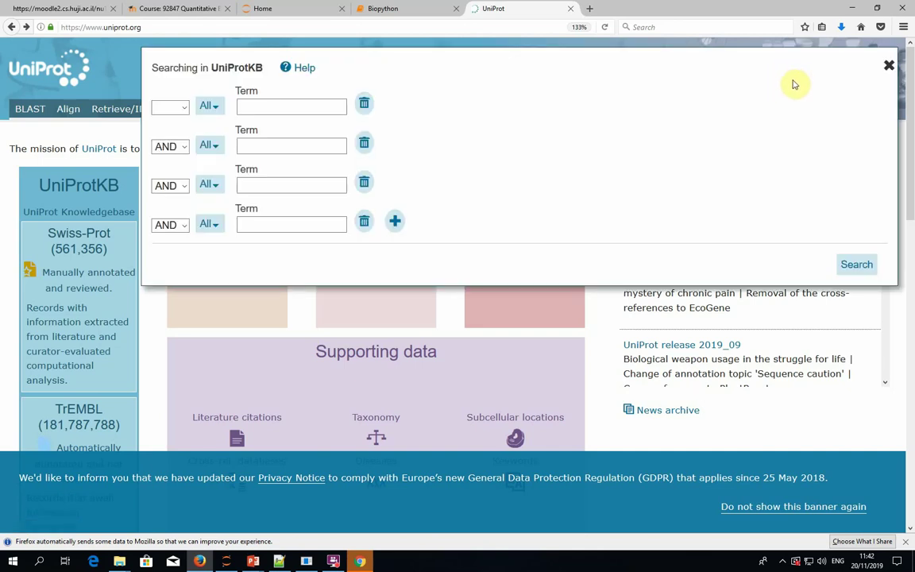
left_click(263, 106)
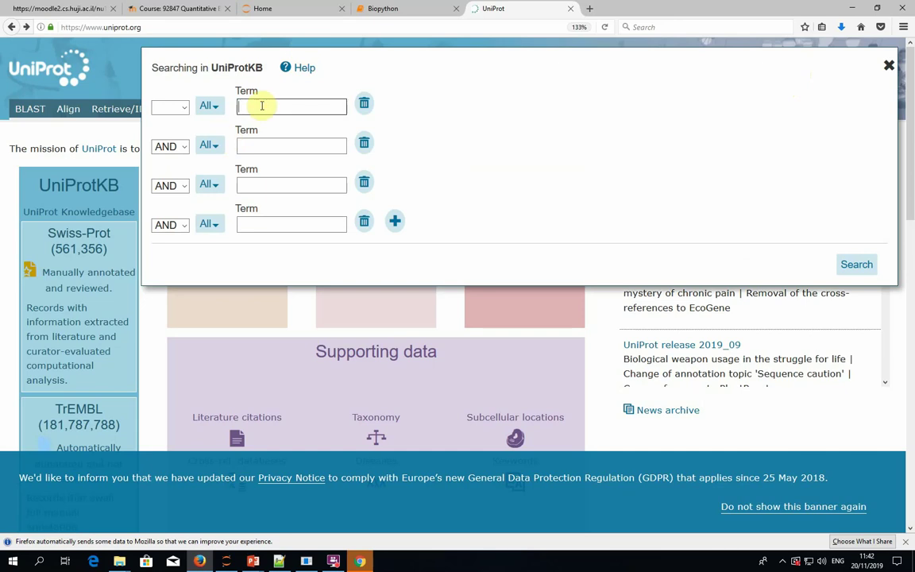
left_click(215, 106)
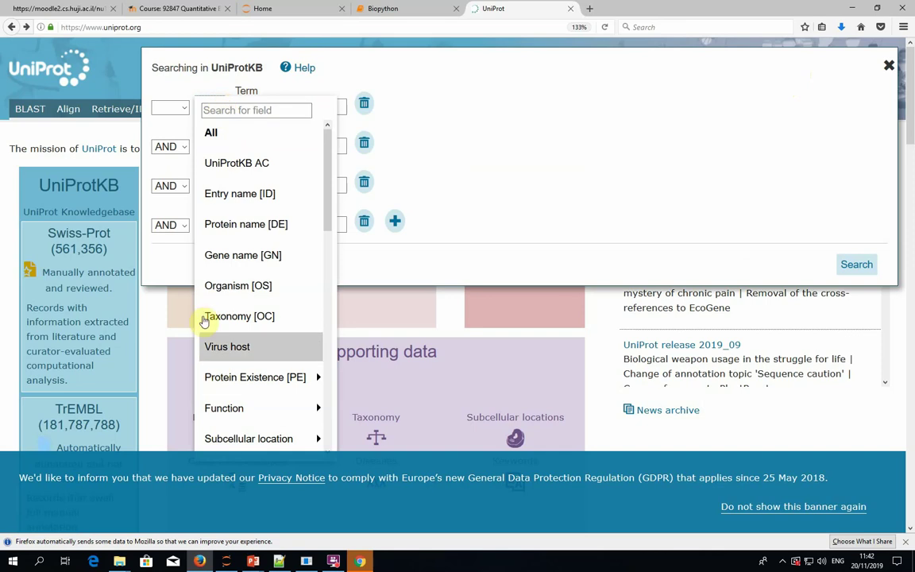
left_click(221, 291)
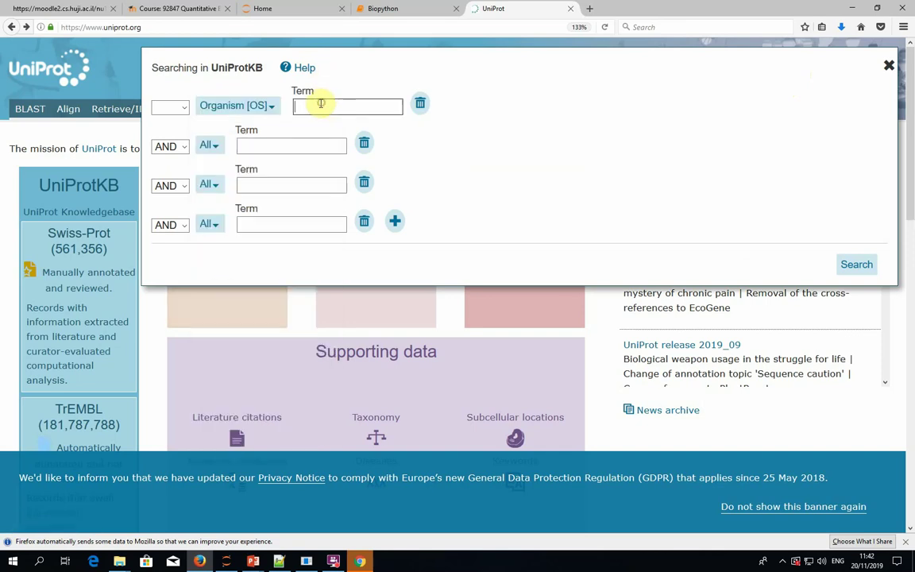
type("homo sapien")
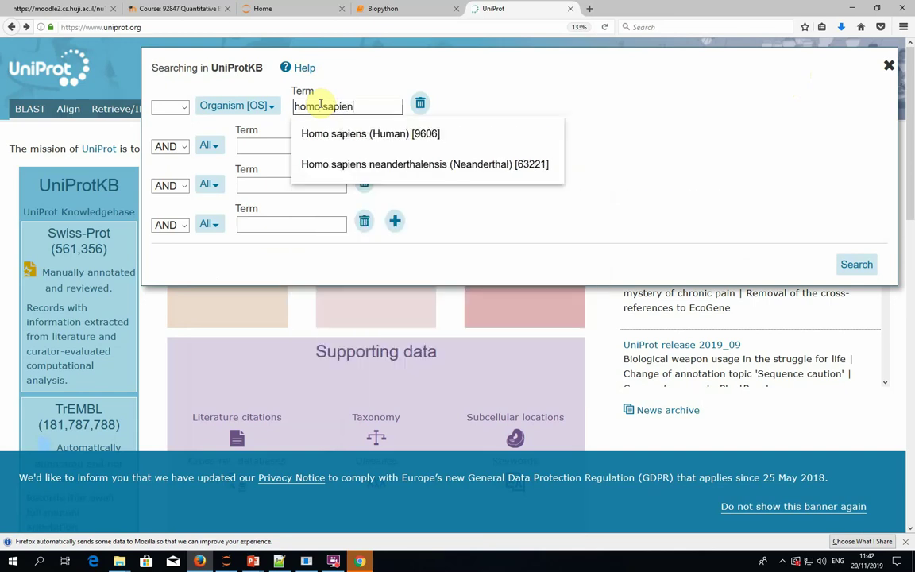
left_click(368, 137)
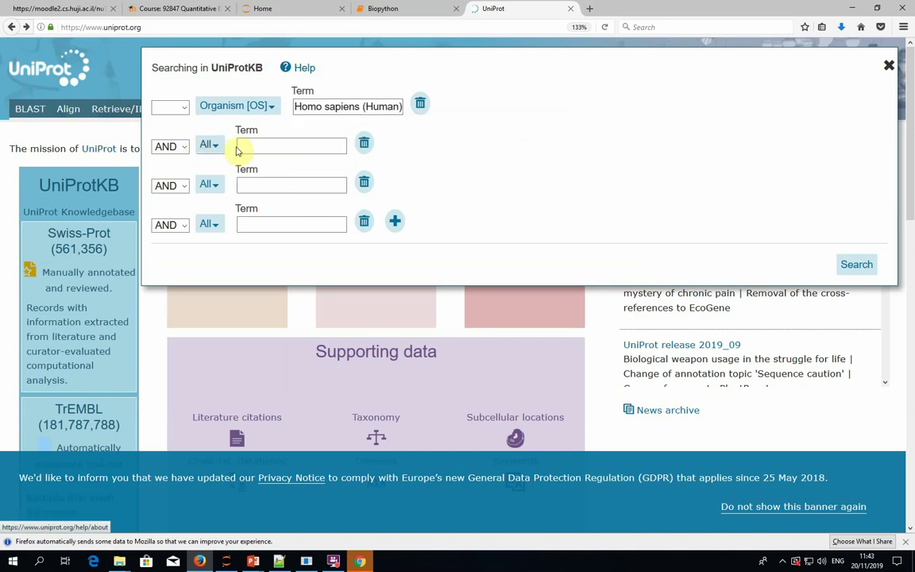
left_click(210, 145)
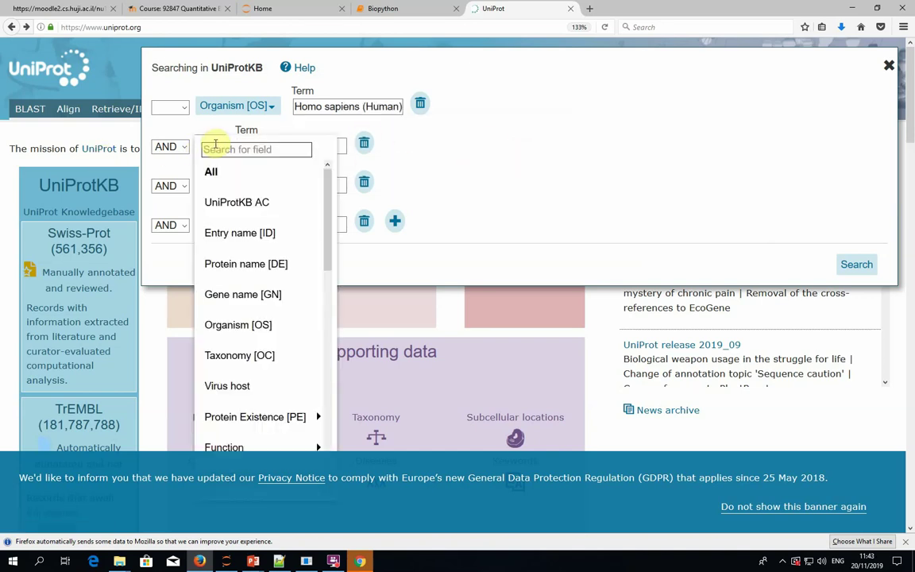
- Look through the second row's field list and leave its field set to All
left_click_drag(329, 186, 347, 374)
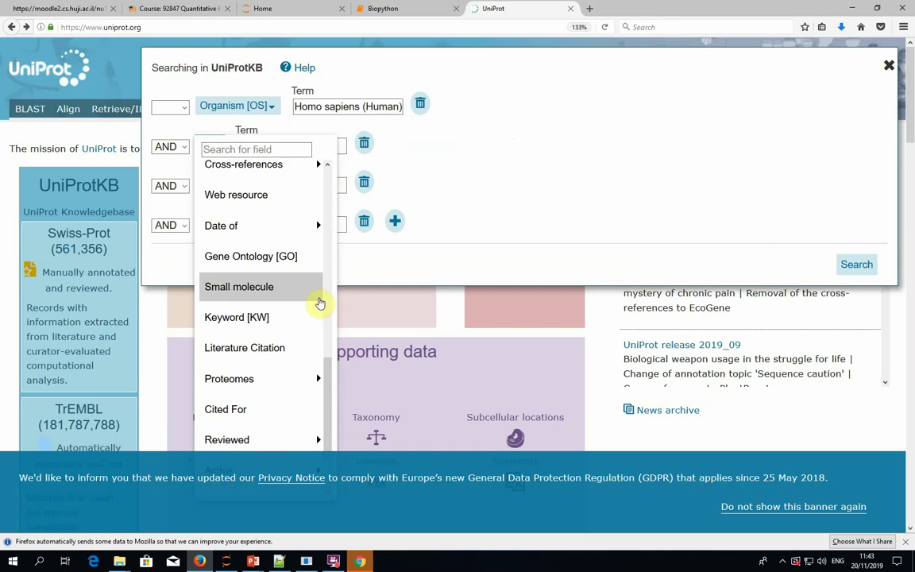
scroll(304, 334, "down", 5)
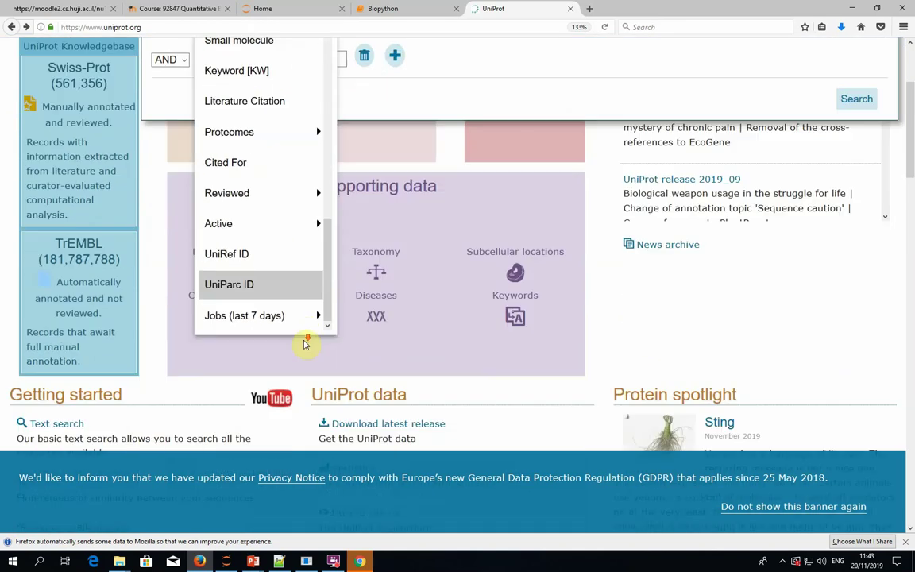
scroll(306, 340, "down", 2)
scroll(307, 340, "up", 6)
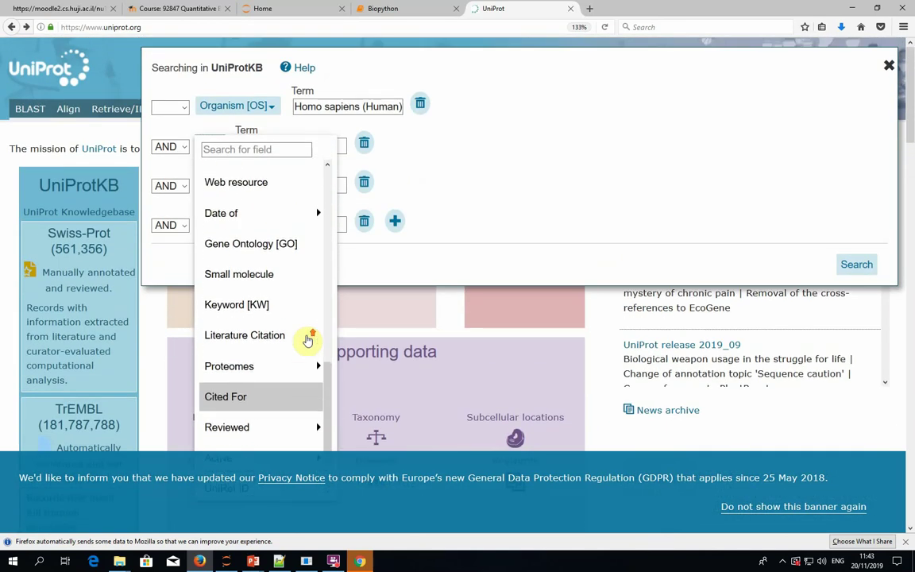
scroll(309, 340, "up", 4)
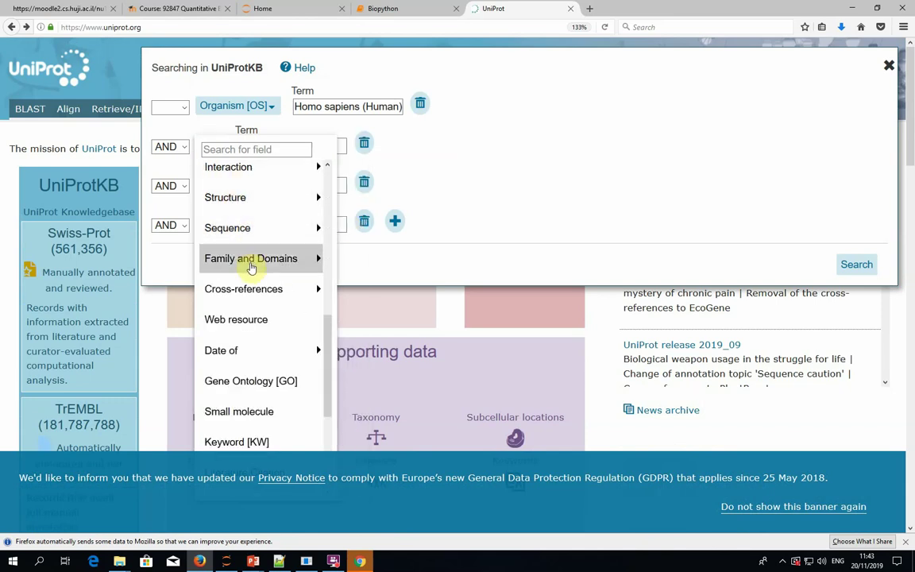
left_click(482, 189)
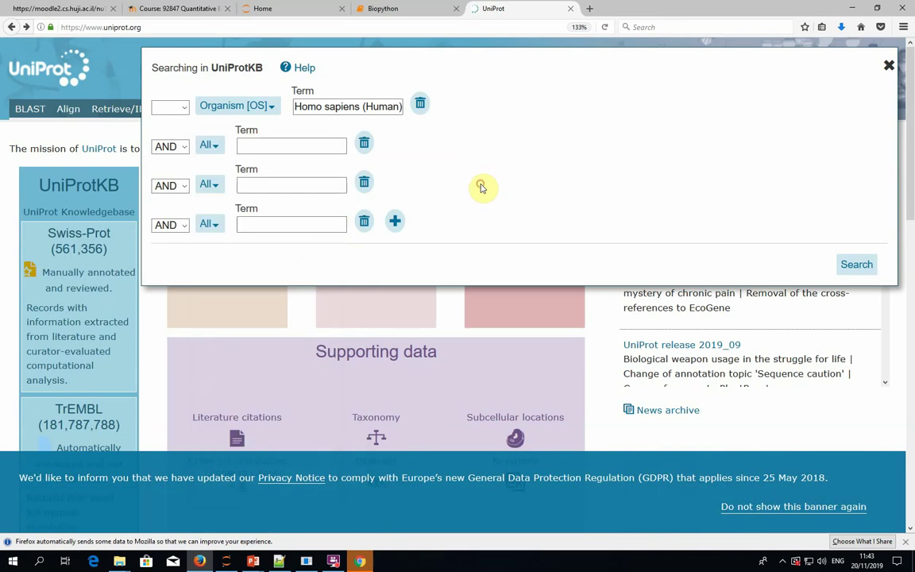
left_click(210, 146)
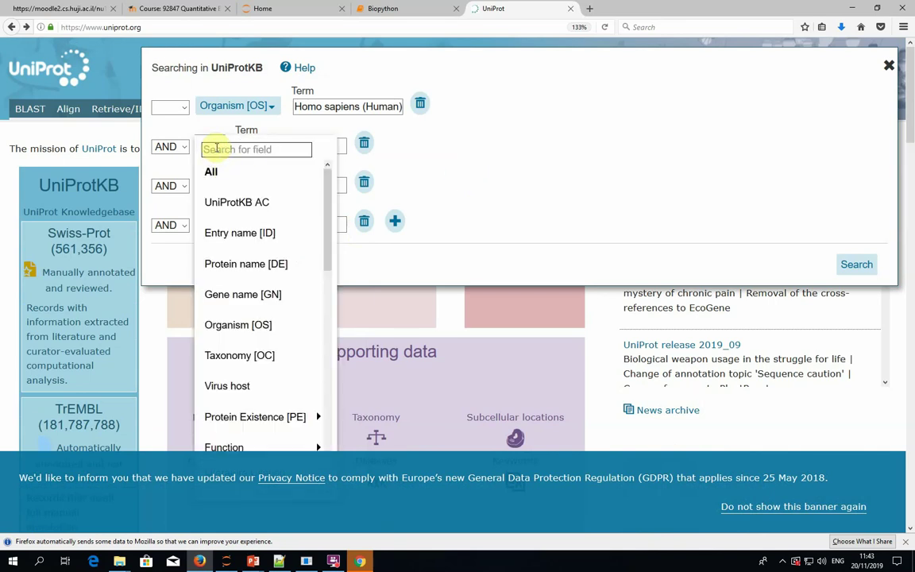
scroll(265, 238, "down", 5)
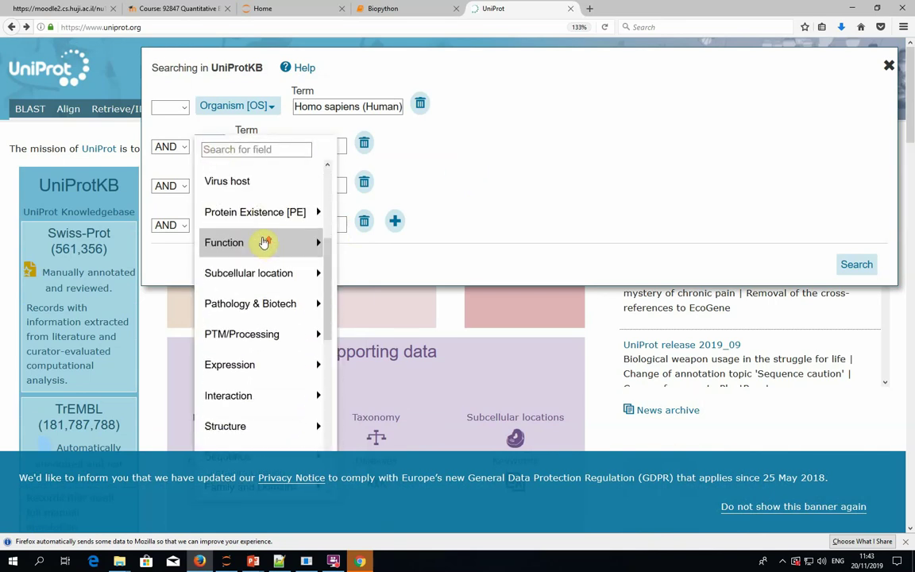
scroll(264, 243, "up", 5)
left_click(444, 151)
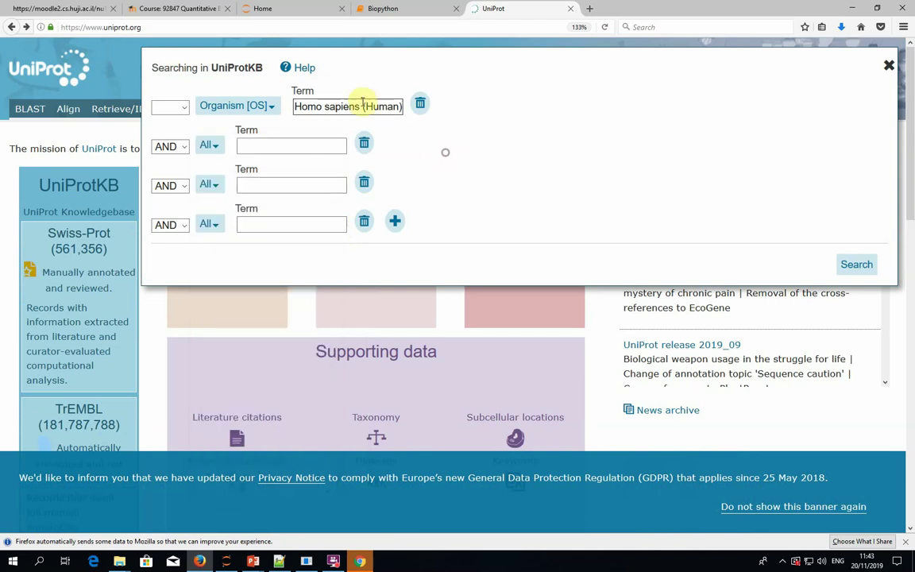
- Enter 'synapse' as the second term and run the search, giving 1,703 entries
left_click(273, 145)
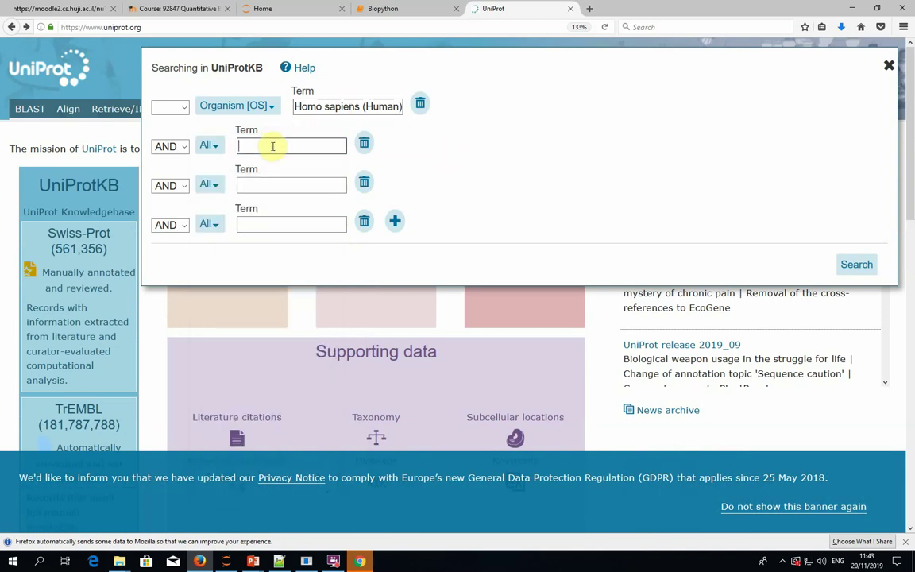
type("synapse")
left_click(860, 266)
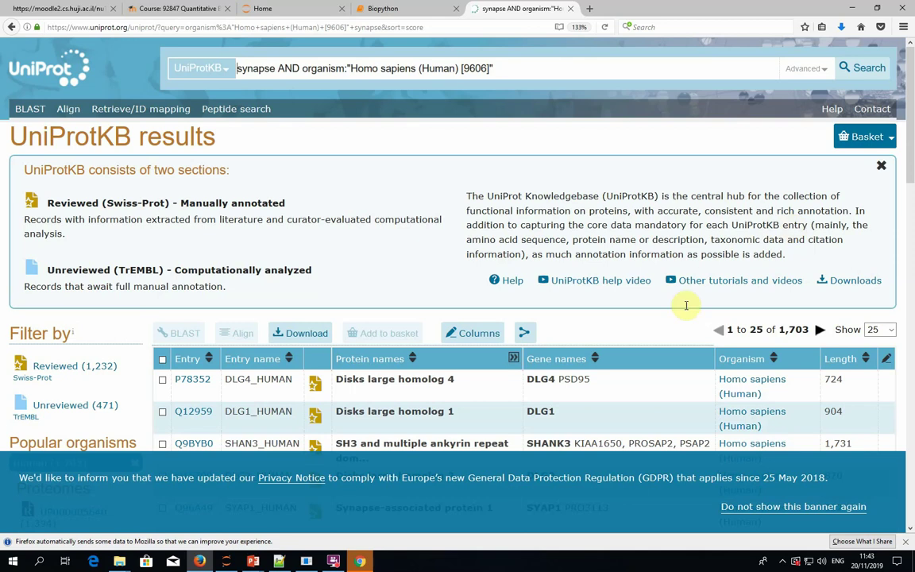
- Filter by subcellular location Synapse, leaving 542 entries led by DLG4
scroll(421, 295, "down", 1)
scroll(421, 295, "down", 5)
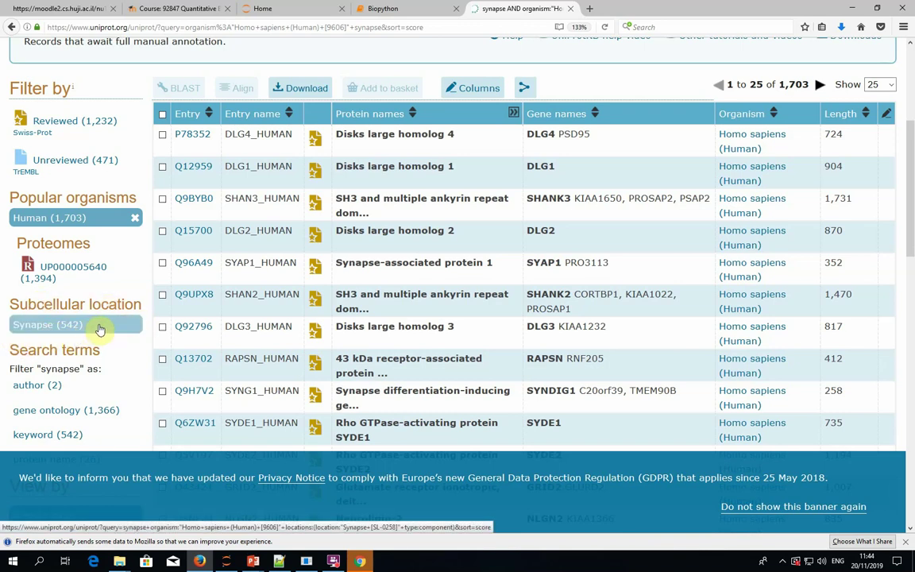
scroll(99, 330, "down", 3)
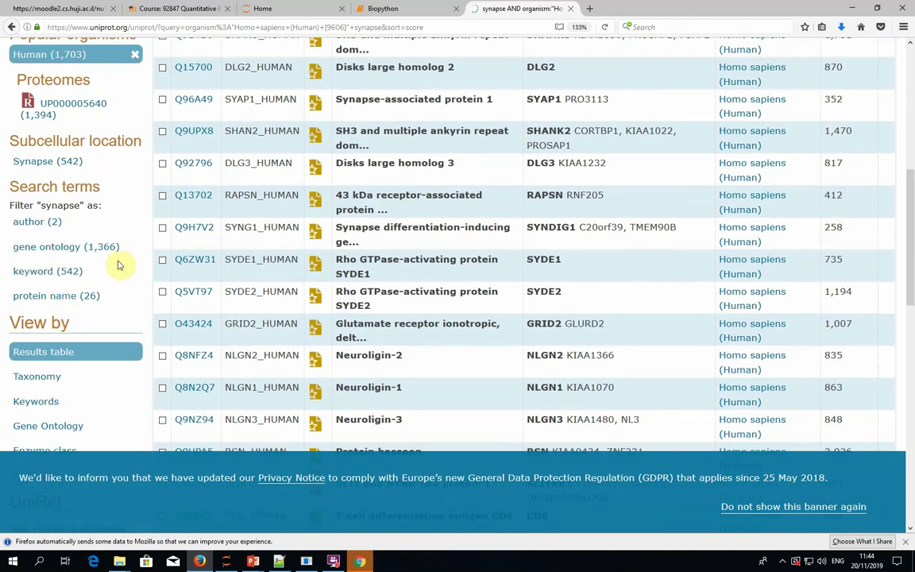
scroll(117, 286, "up", 6)
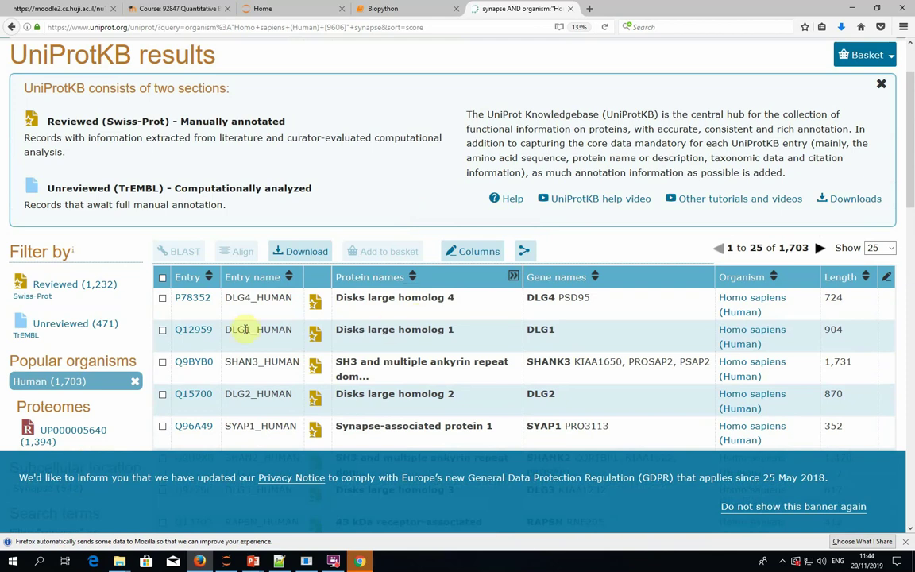
scroll(209, 306, "down", 3)
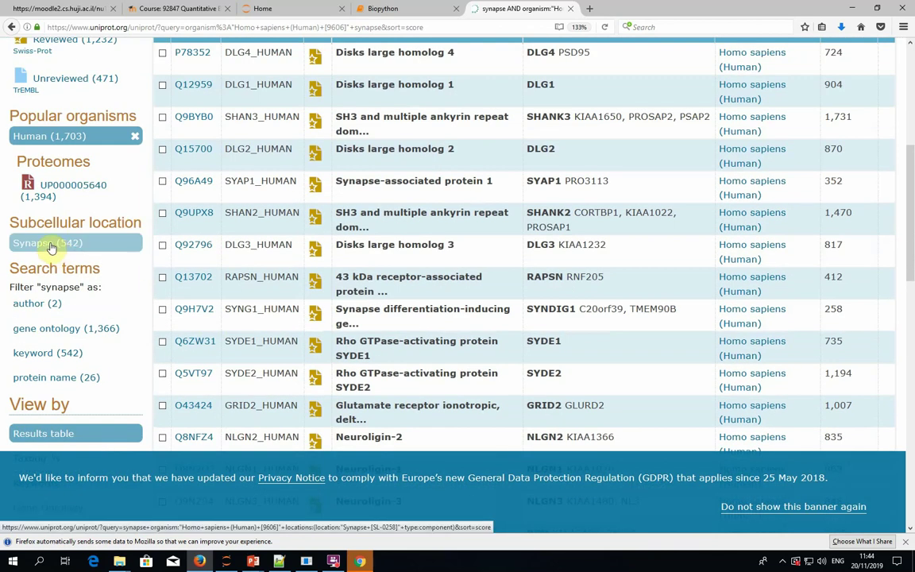
left_click(50, 247)
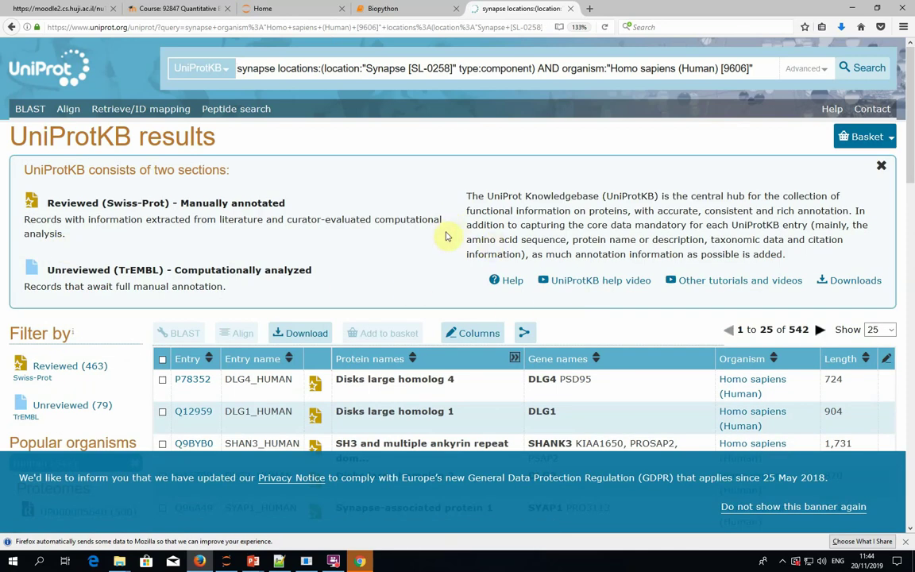
scroll(421, 276, "down", 2)
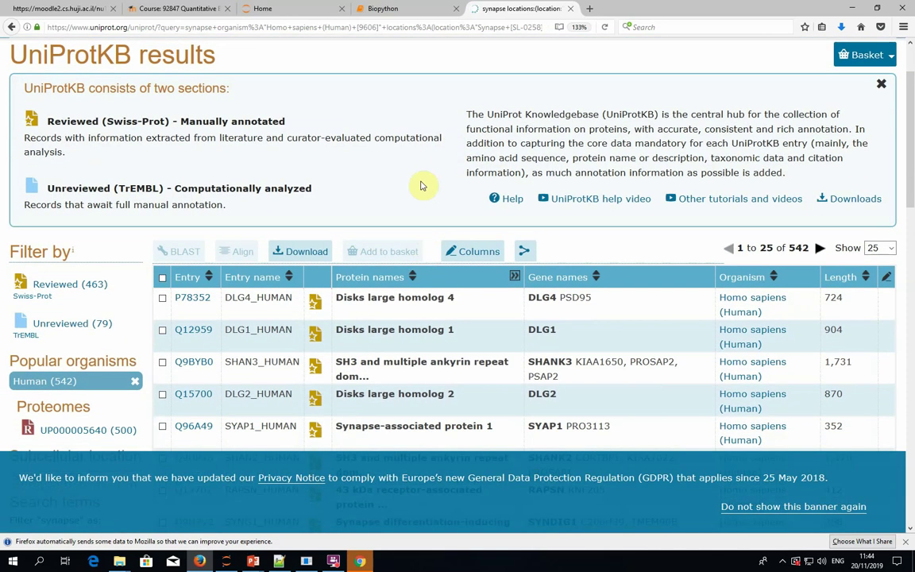
scroll(197, 338, "down", 1)
scroll(199, 340, "down", 2)
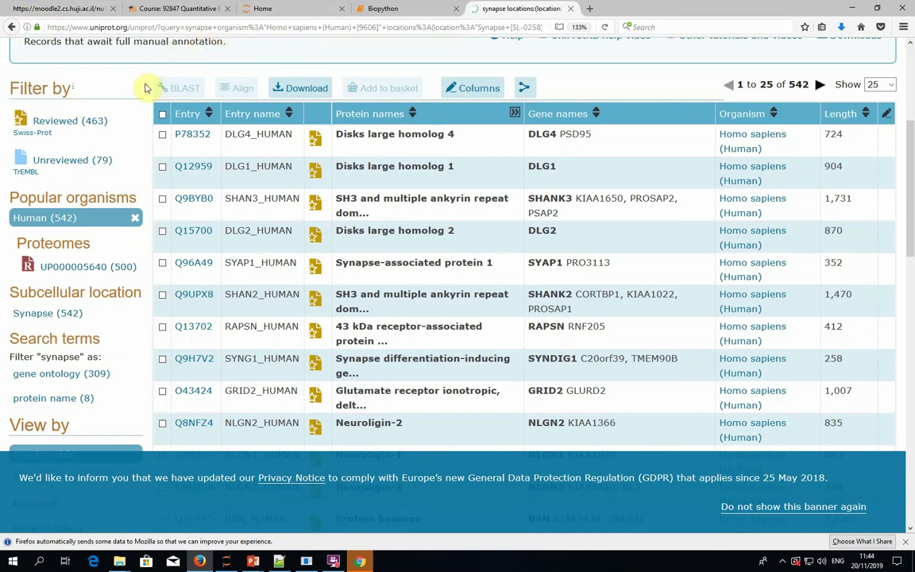
scroll(133, 86, "up", 5)
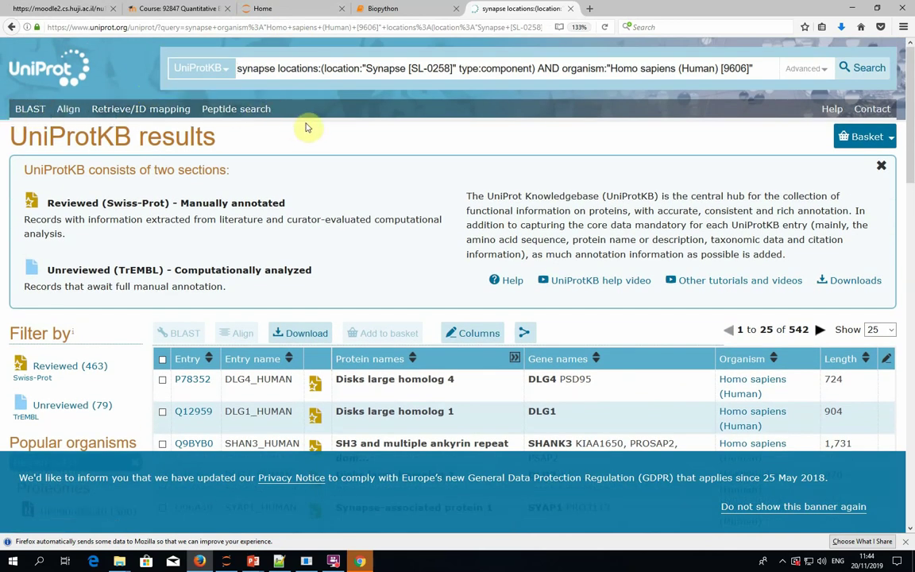
scroll(310, 125, "down", 4)
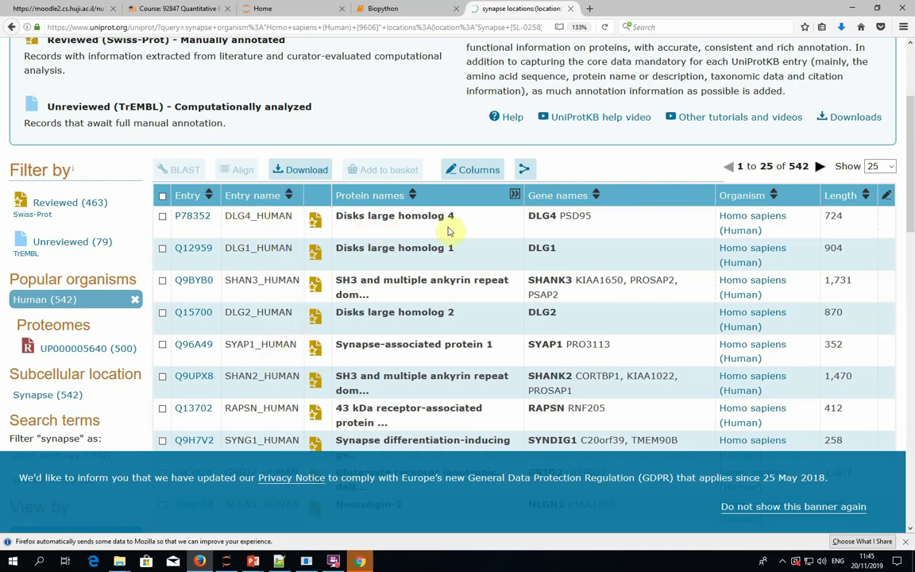
- Open the column editor, then go back twice to the unfiltered 1,703-entry results
left_click(889, 195)
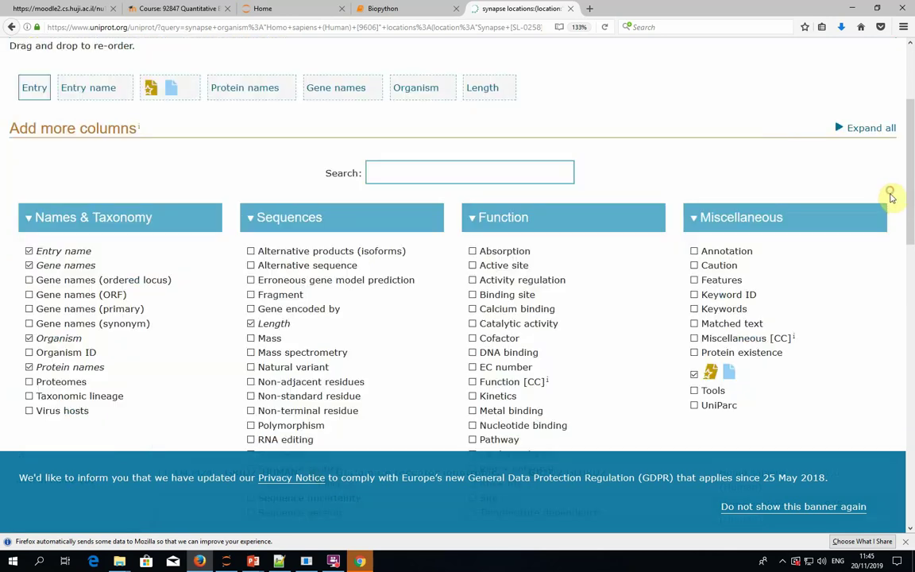
left_click(12, 26)
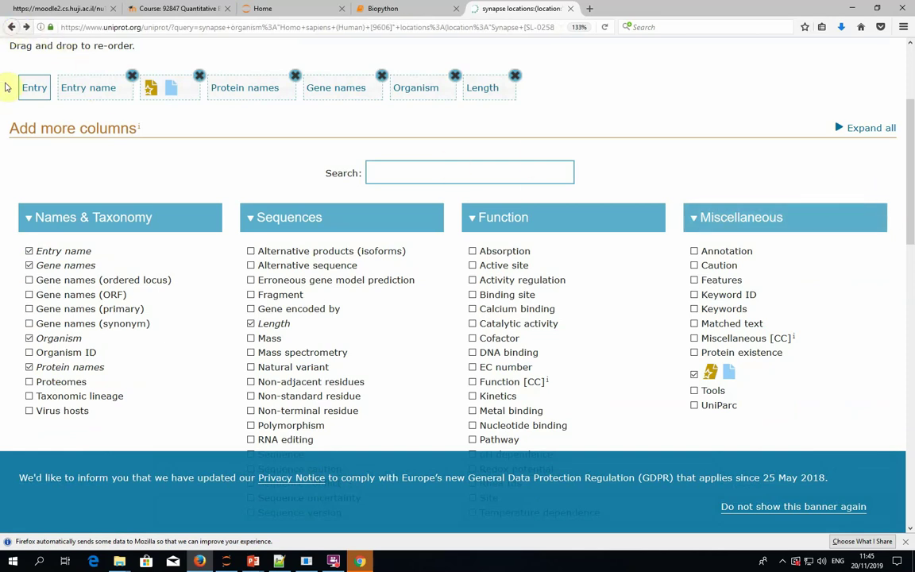
left_click(11, 26)
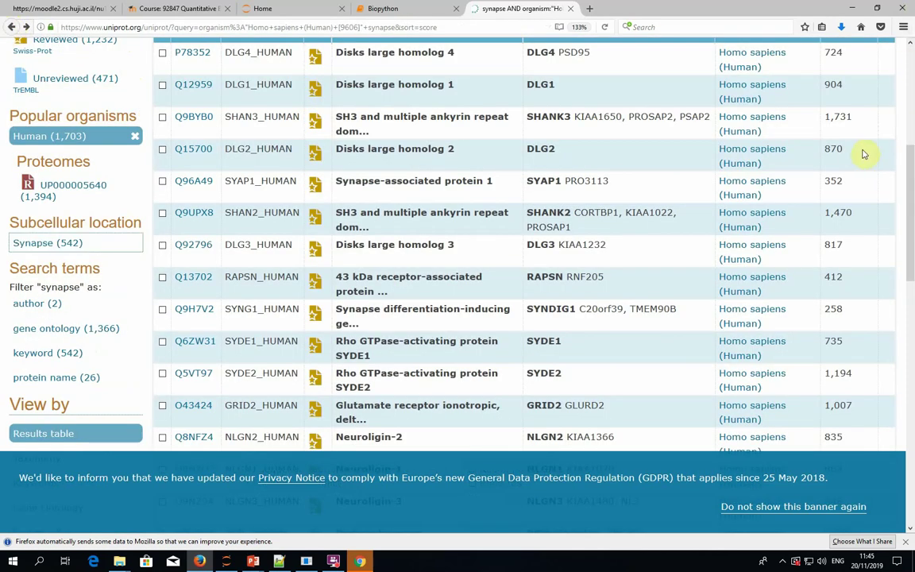
scroll(889, 149, "up", 3)
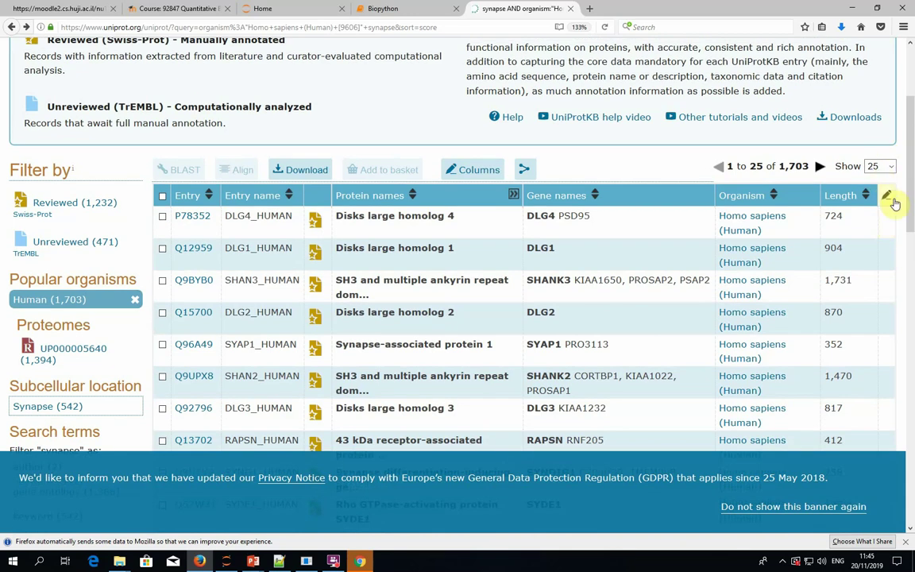
- Add Mass, Polymorphism, DNA binding and Active site columns to the results table
left_click(887, 196)
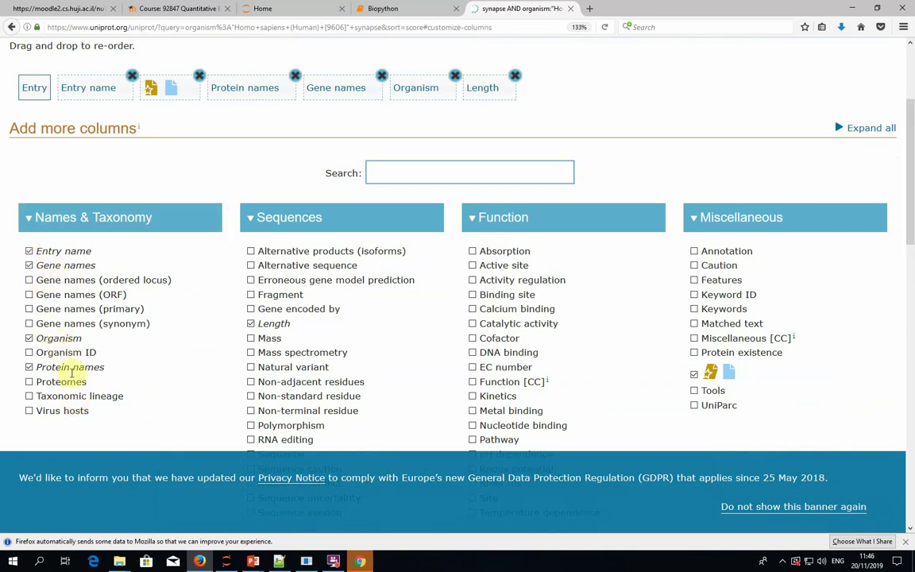
scroll(212, 347, "down", 2)
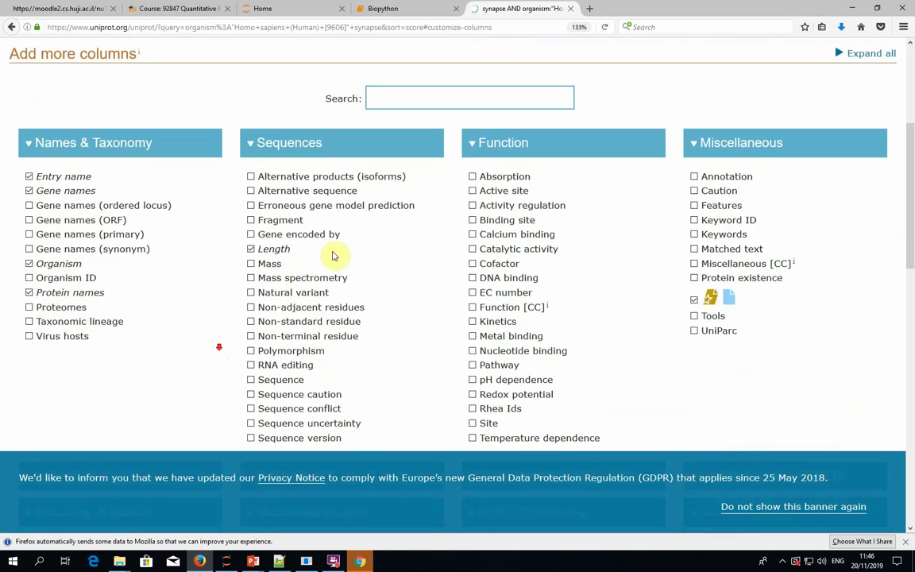
left_click(251, 257)
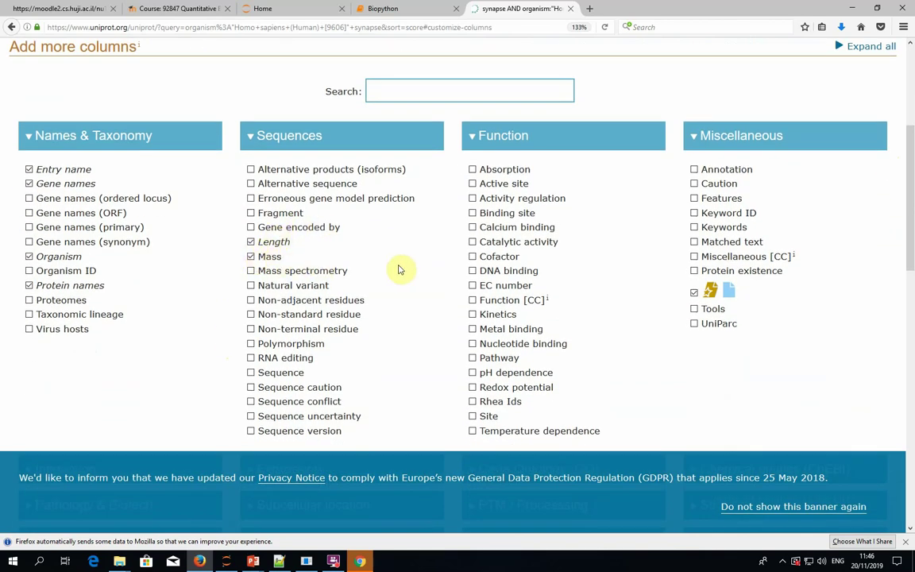
left_click(249, 344)
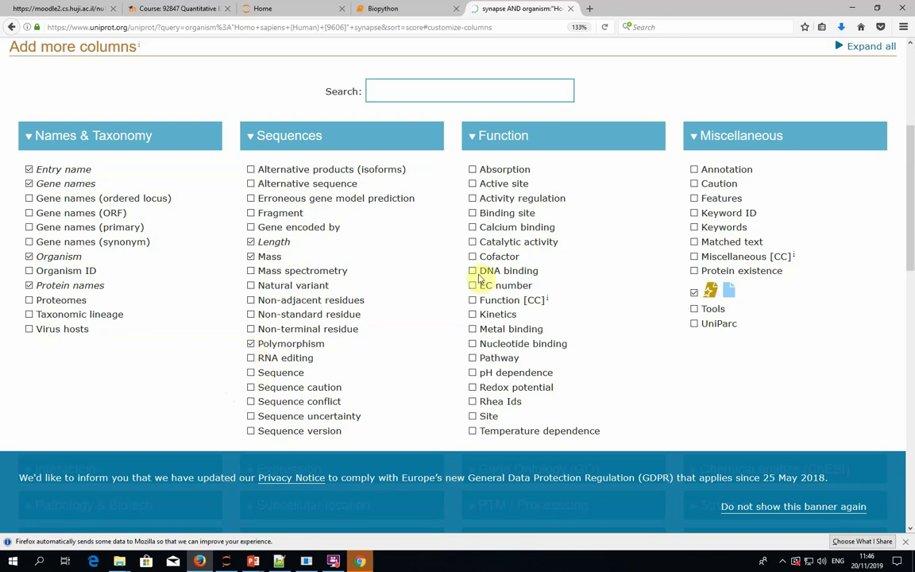
left_click(473, 271)
left_click(473, 183)
scroll(663, 282, "down", 5)
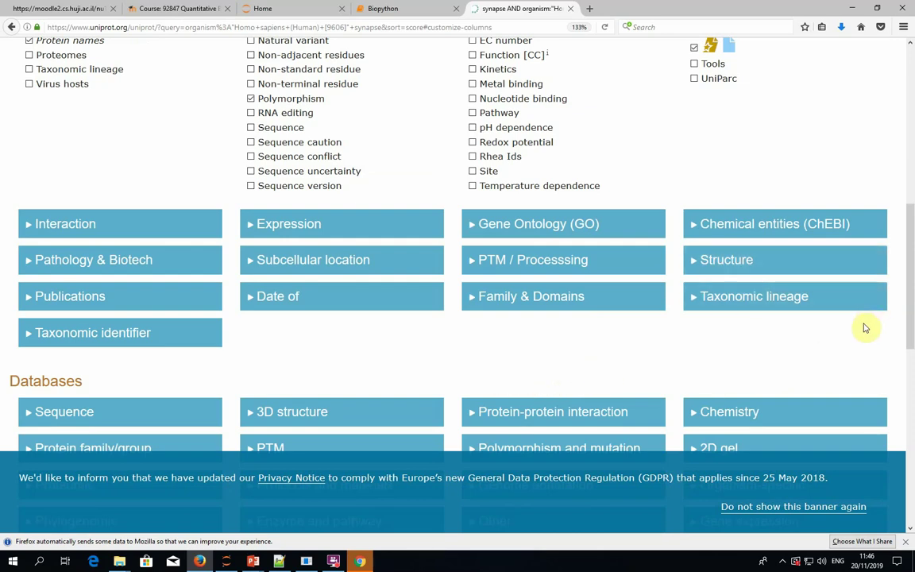
- Add the Structure 3D column and save the column choices
left_click(694, 260)
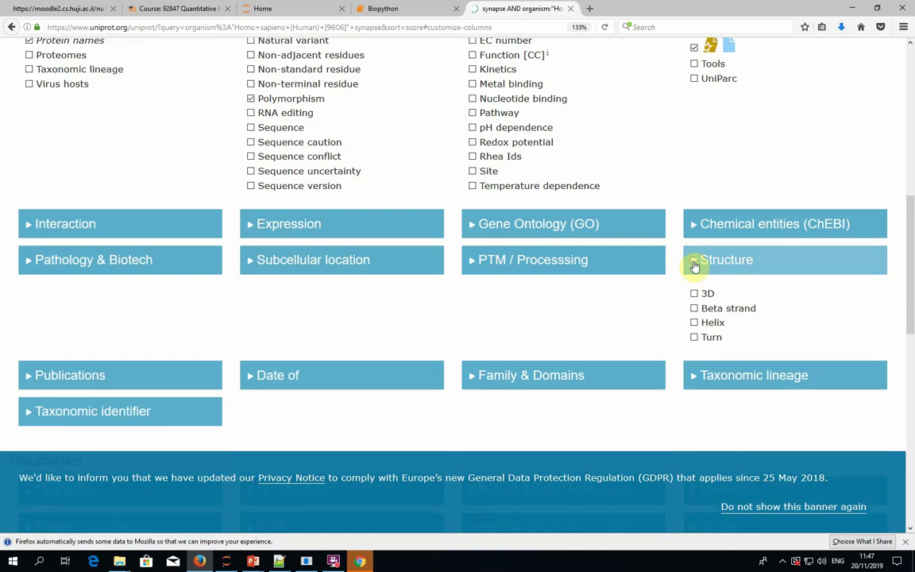
left_click(694, 295)
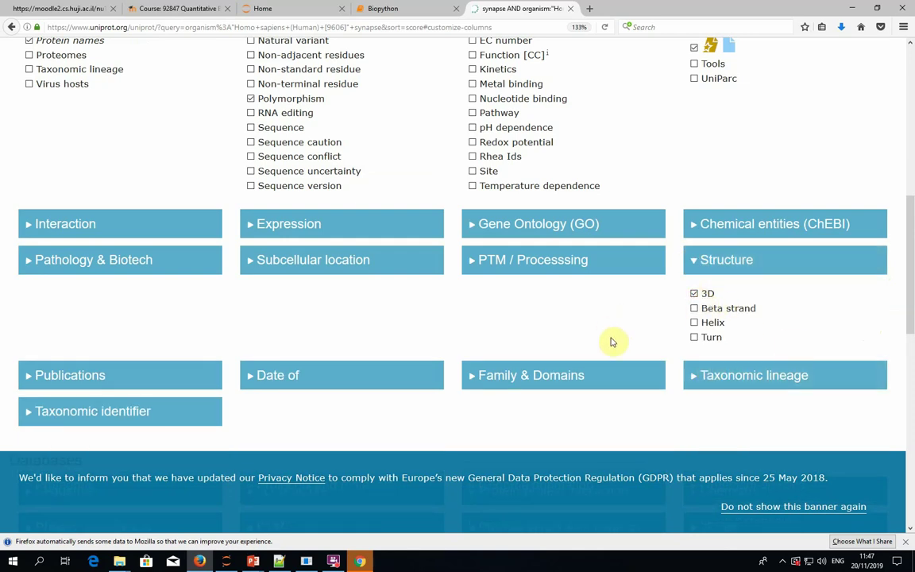
scroll(616, 341, "down", 6)
scroll(622, 374, "down", 2)
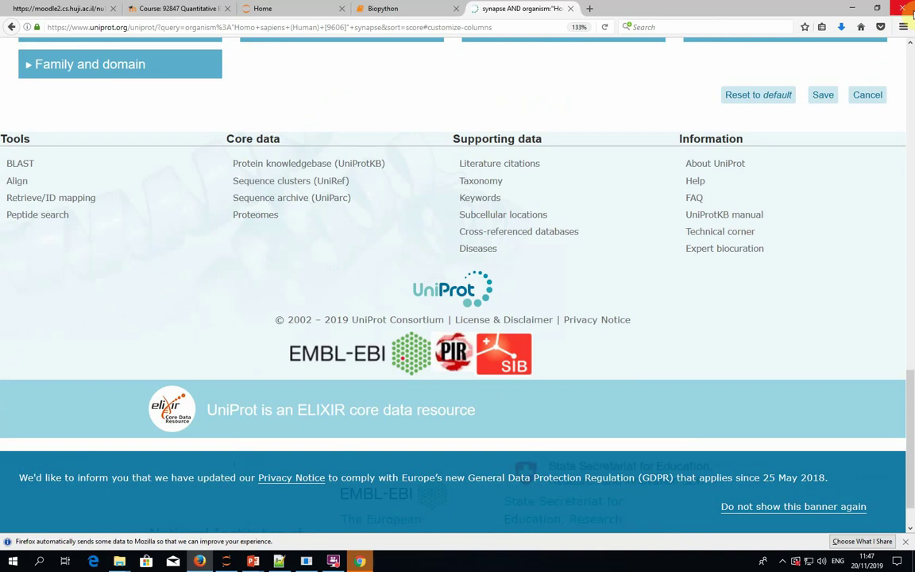
left_click(822, 95)
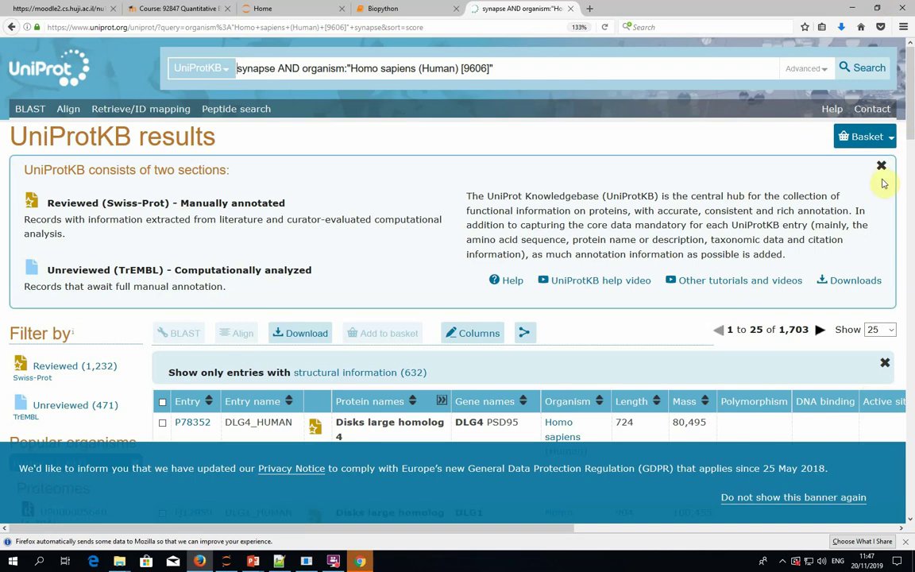
left_click(302, 340)
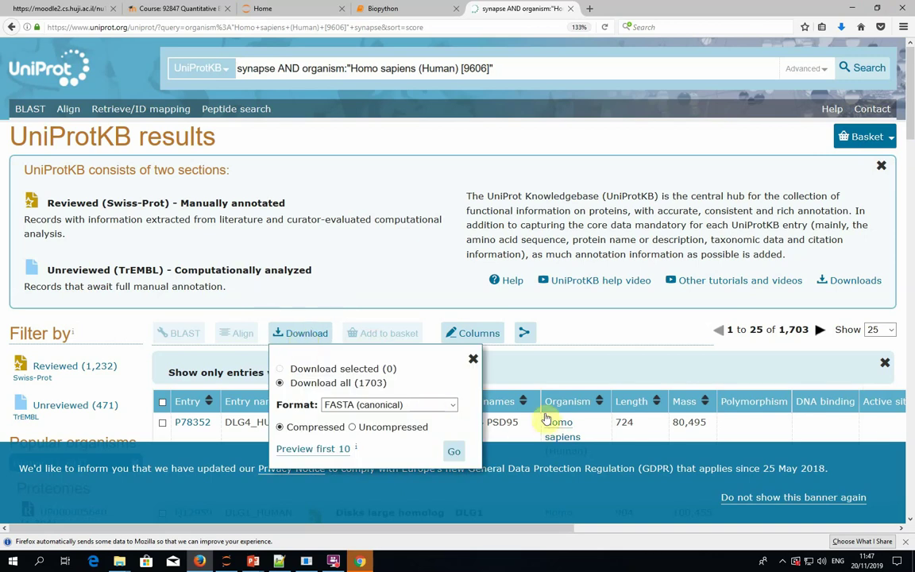
left_click(453, 405)
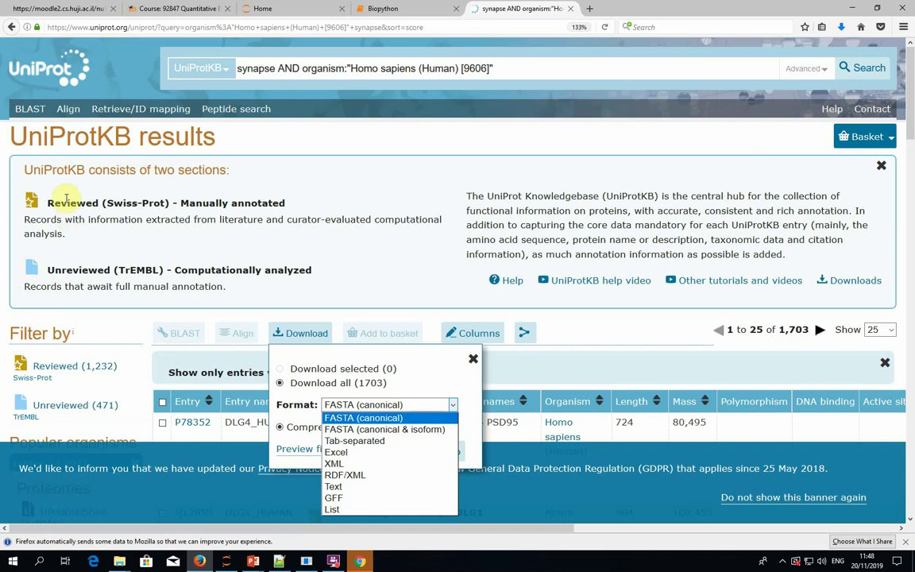
left_click(341, 299)
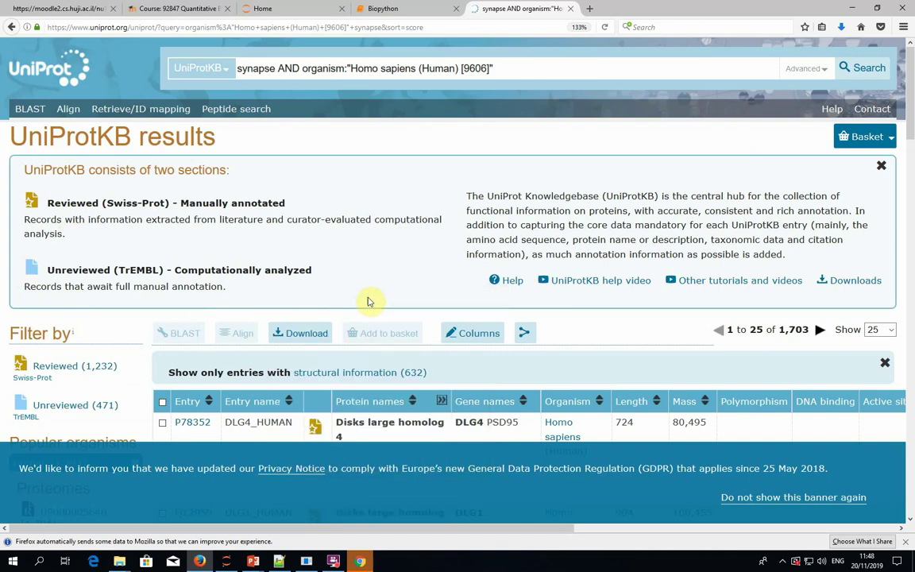
scroll(370, 300, "down", 3)
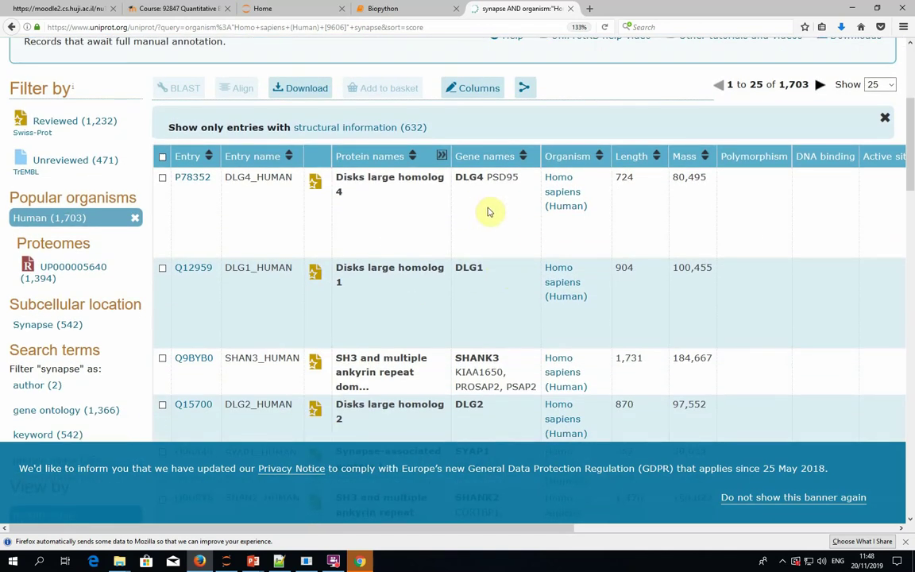
- Open the P78352 DLG4_HUMAN entry and look over its Function summary
left_click(191, 183)
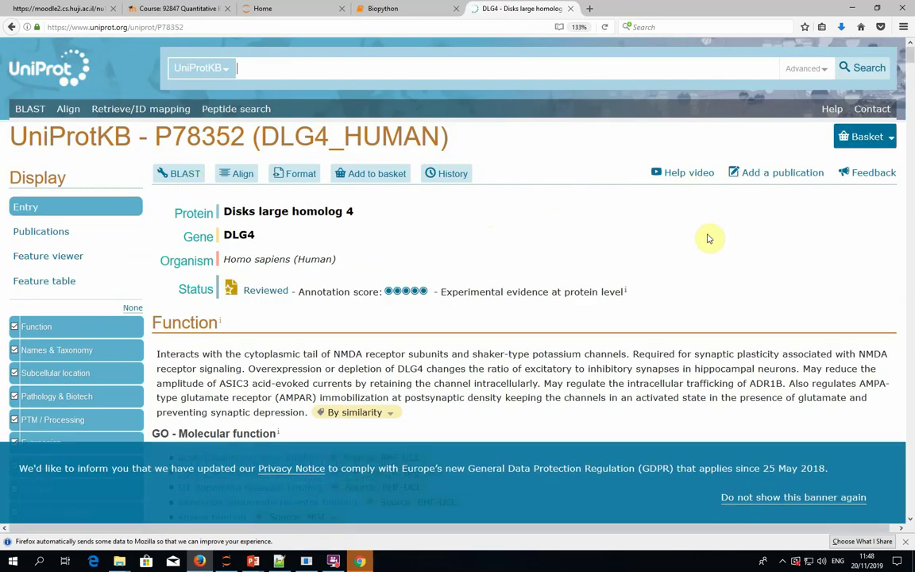
scroll(673, 249, "down", 2)
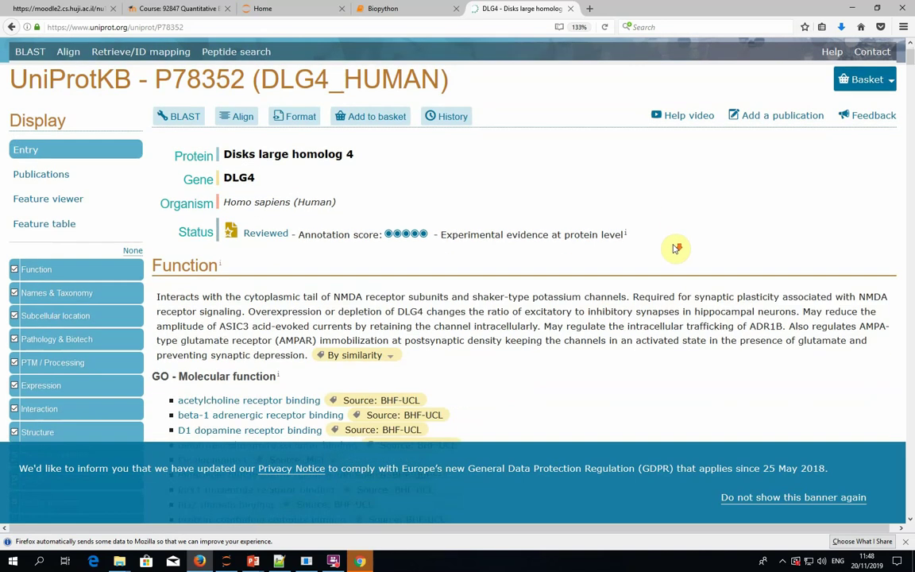
scroll(673, 249, "up", 2)
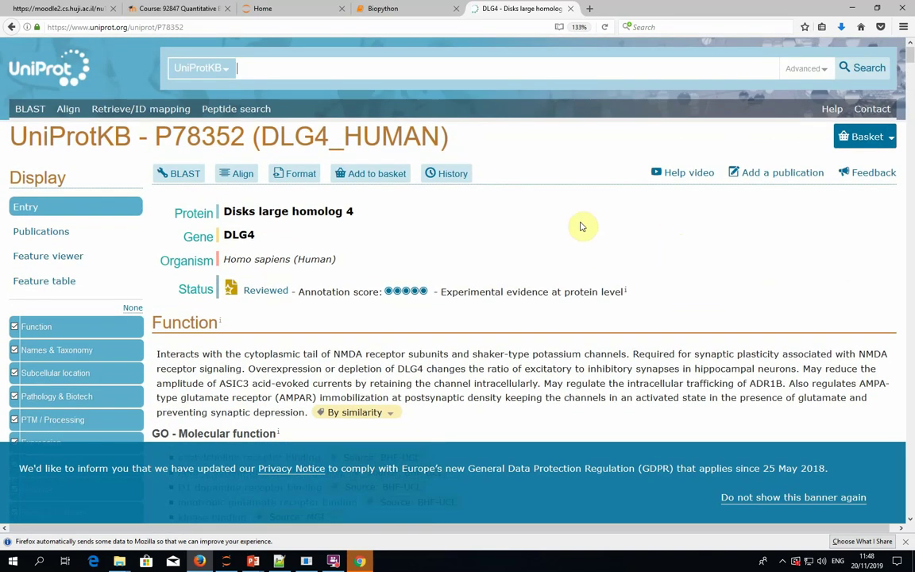
scroll(119, 257, "down", 3)
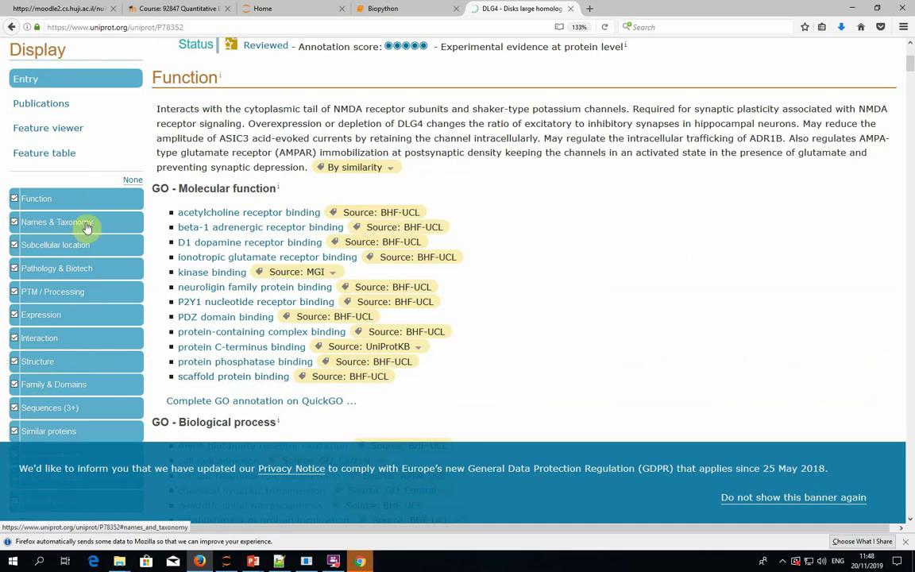
- In Names & Taxonomy, highlight the recommended name Disks large homolog 4 and its alternative names
left_click(38, 228)
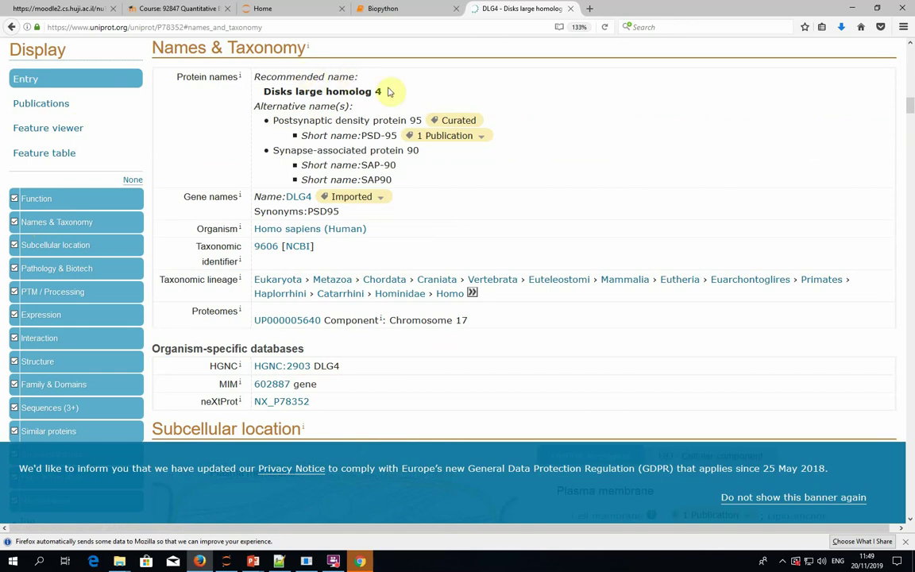
left_click_drag(388, 91, 259, 102)
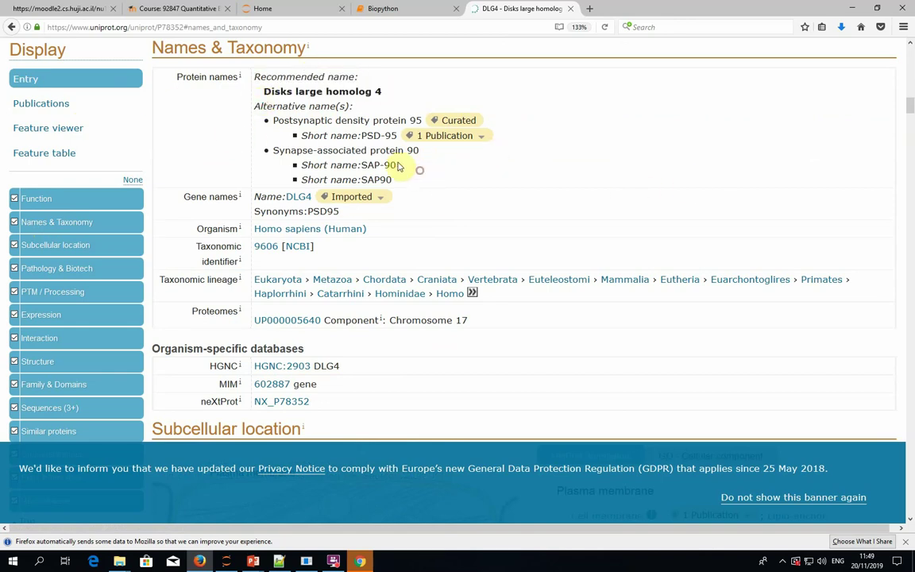
left_click_drag(397, 165, 265, 122)
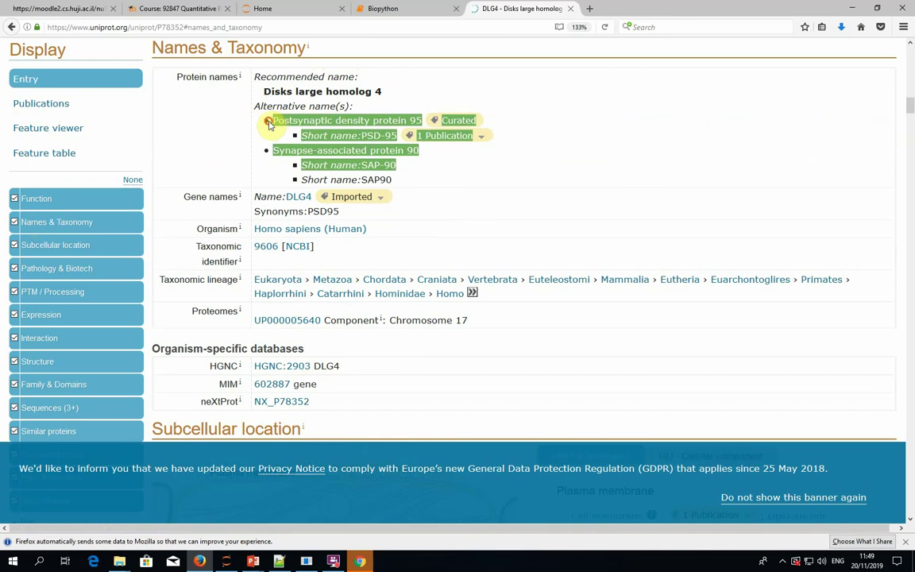
left_click(467, 172)
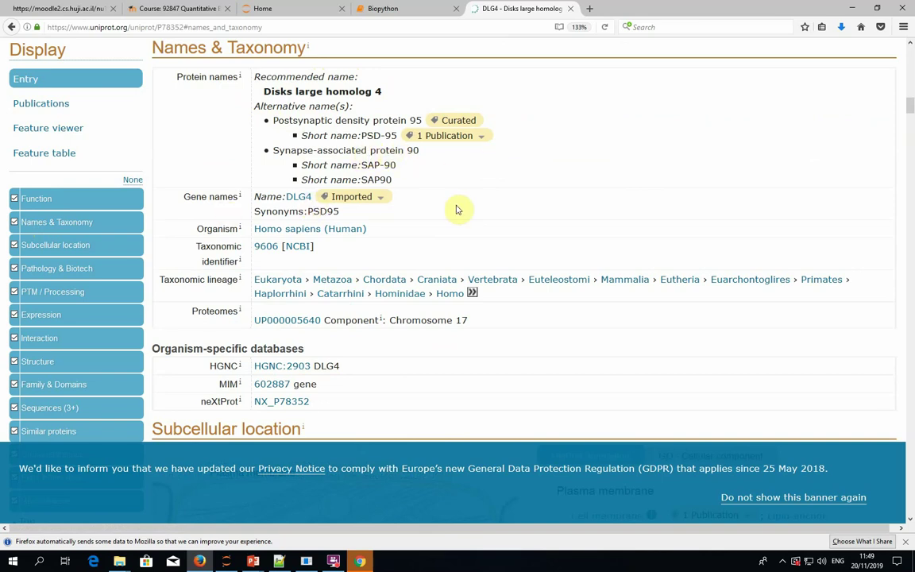
- Scroll on and bring up the Subcellular location section
scroll(457, 209, "down", 2)
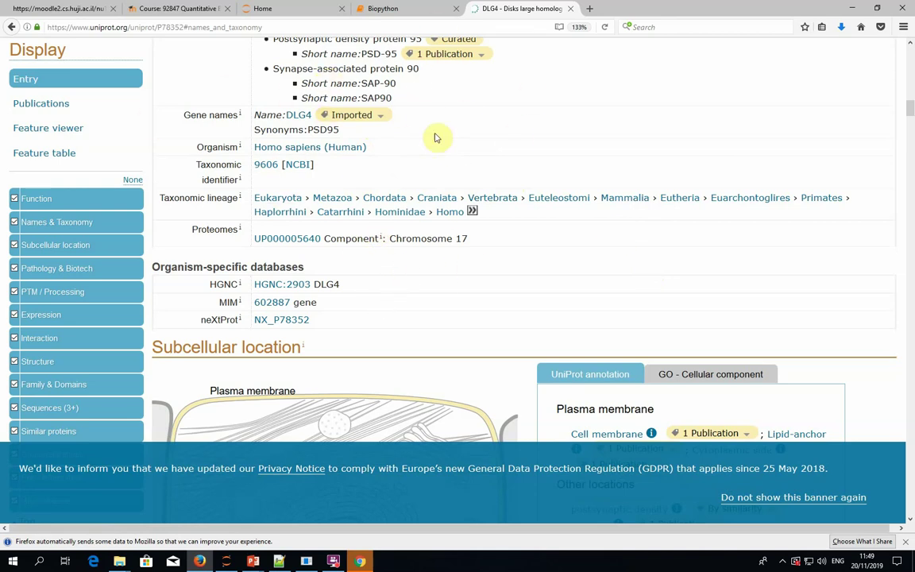
scroll(437, 159, "down", 3)
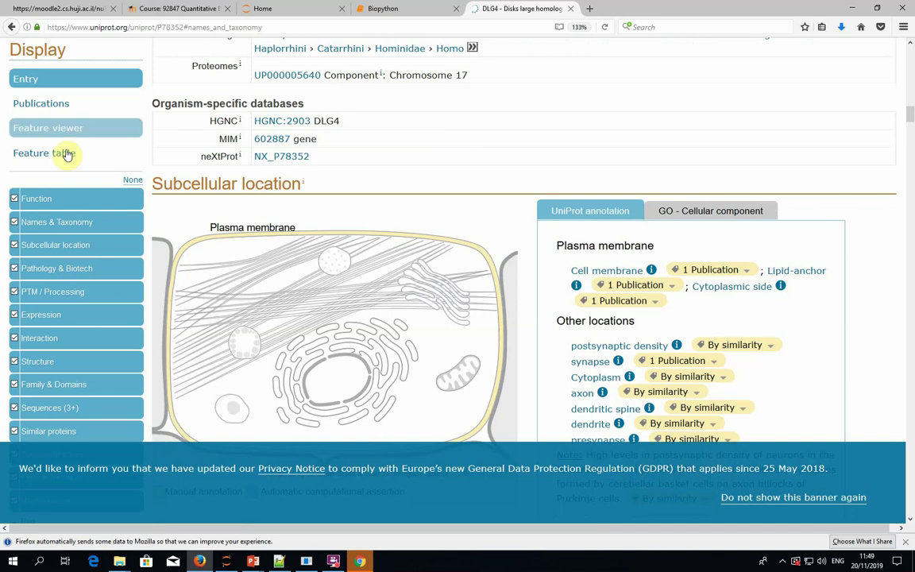
left_click(56, 245)
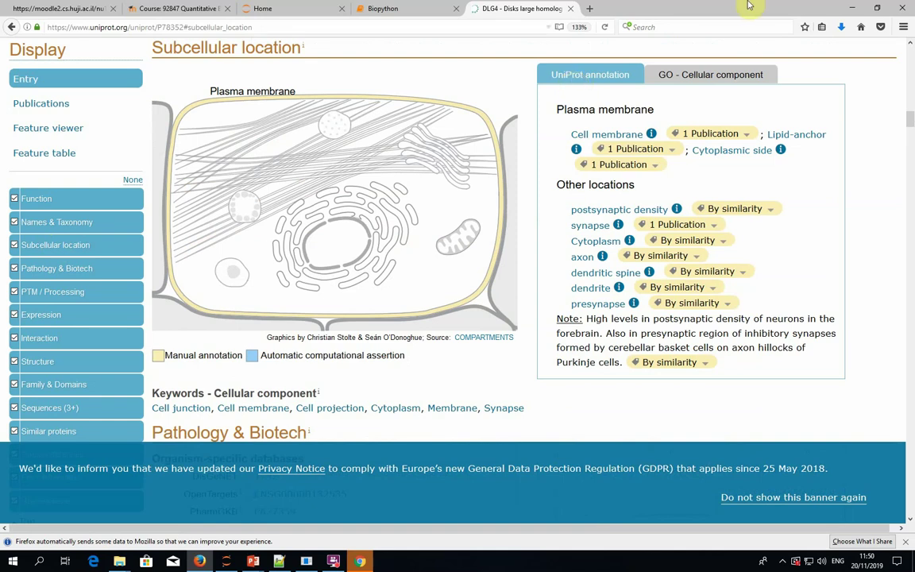
- Show the GO cellular component locations, then jump to the Pathology & Biotech section
left_click(713, 77)
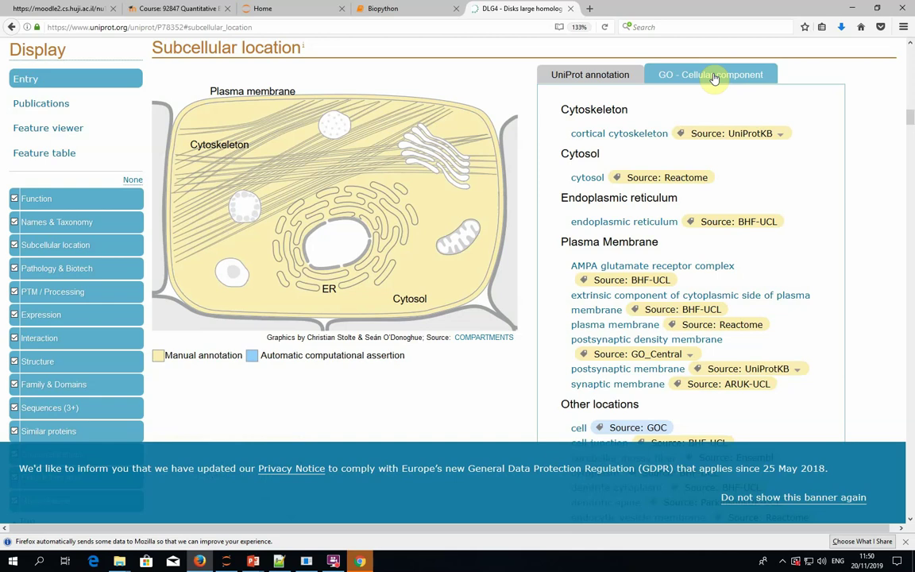
left_click(61, 270)
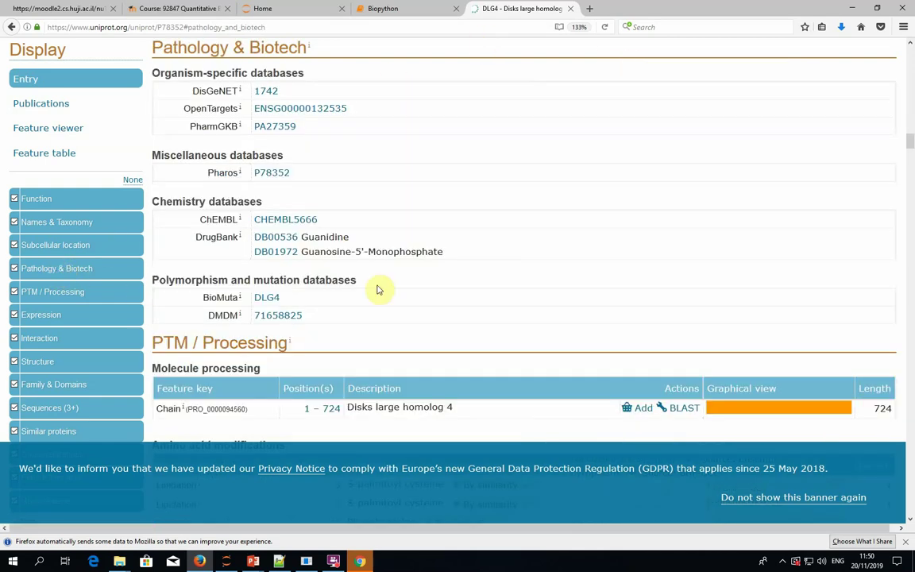
- Scroll down to the PTM / Processing chain and amino acid modifications table
scroll(555, 307, "down", 3)
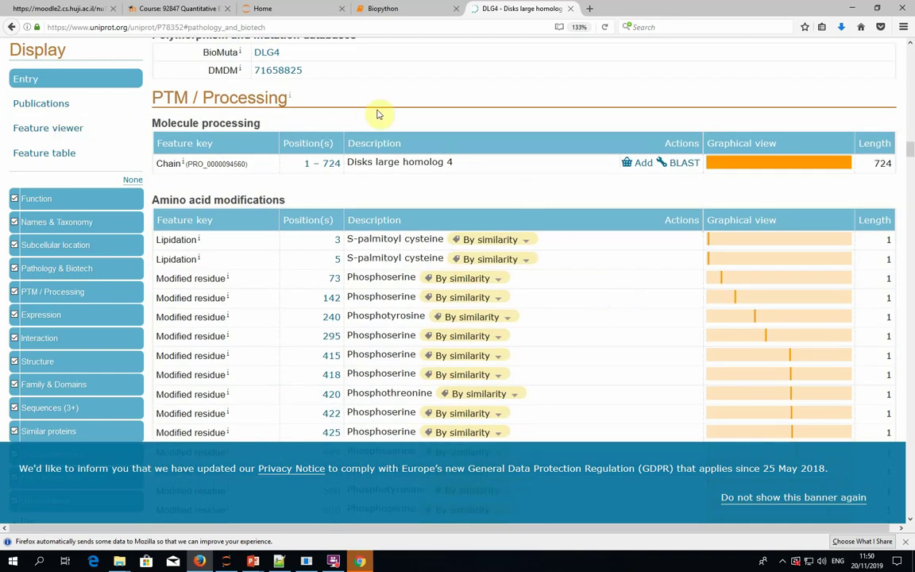
scroll(664, 333, "down", 1)
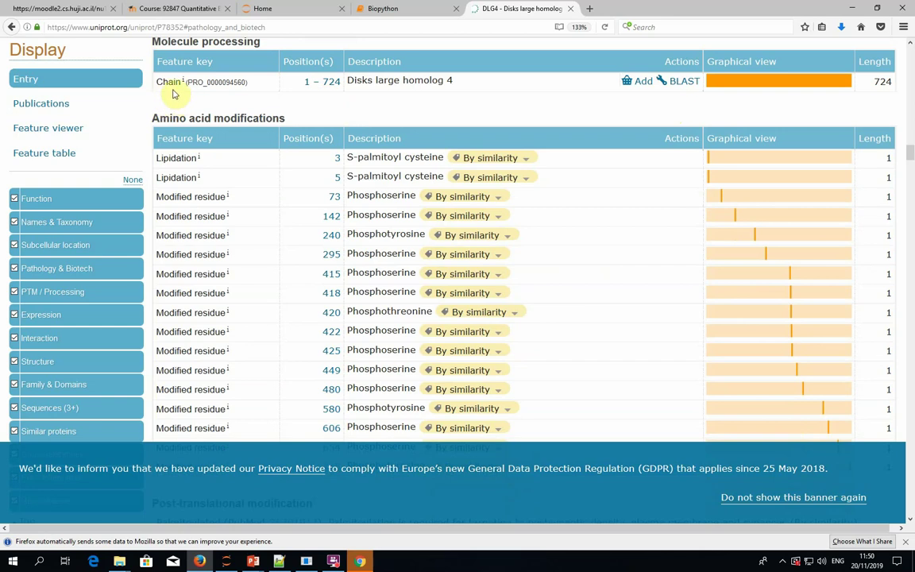
left_click(309, 93)
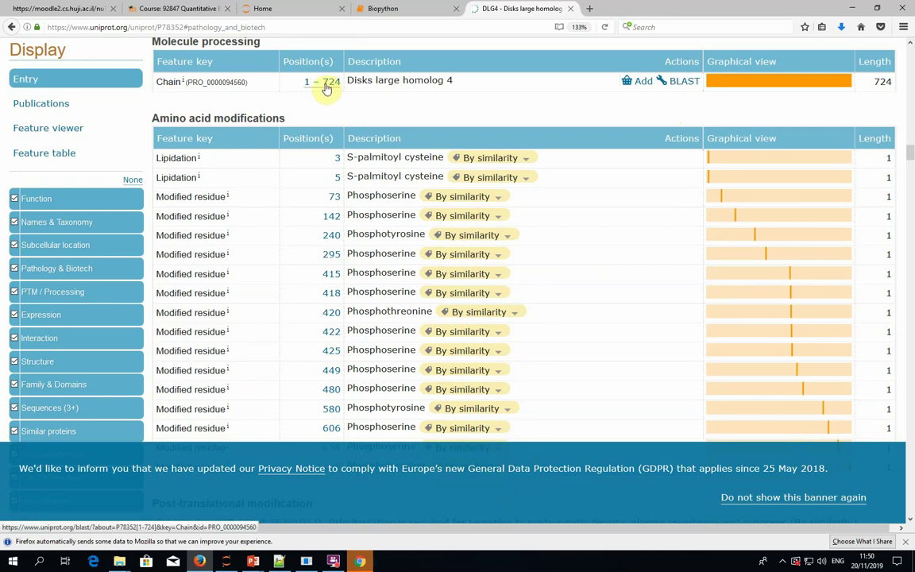
- Open BLAST for the full 1–724 chain, then return to the DLG4 entry
left_click(326, 89)
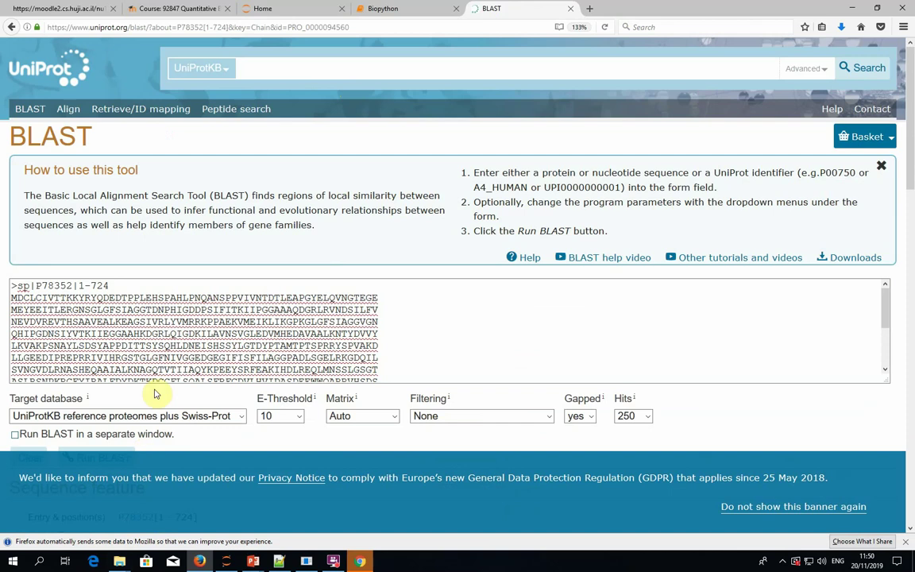
scroll(167, 350, "down", 3)
scroll(170, 353, "up", 6)
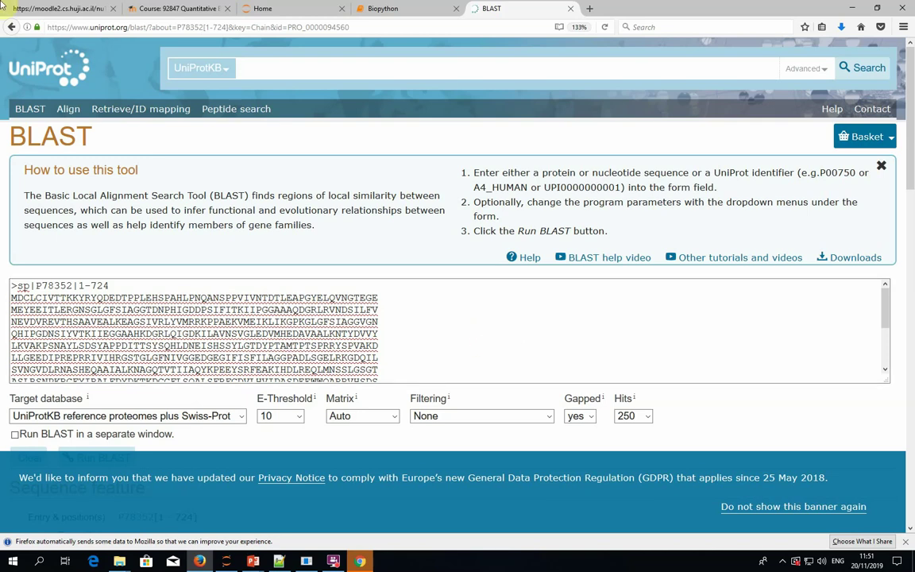
left_click(11, 27)
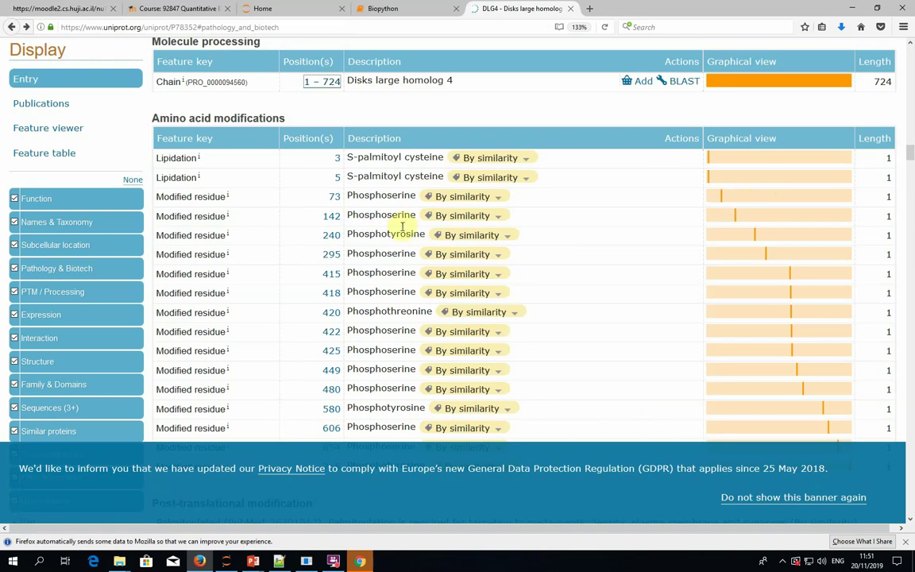
- Open BLAST for modified residue 73, return, and show its phosphoserine evidence note
left_click(721, 197)
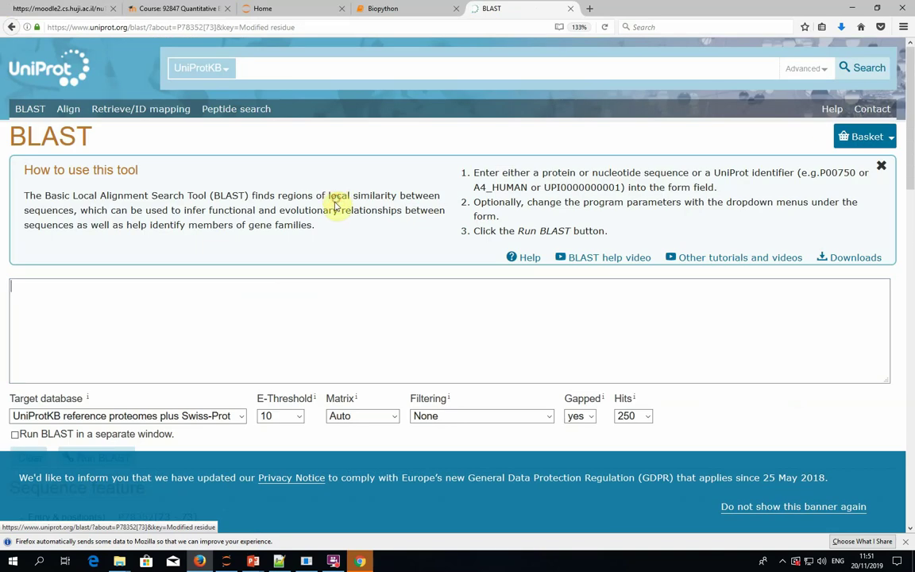
left_click(11, 27)
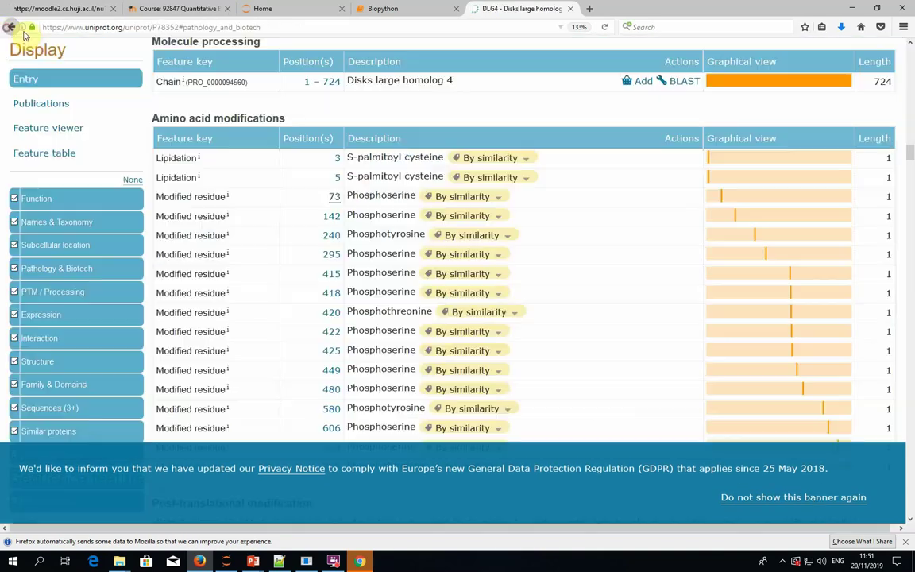
left_click(334, 197)
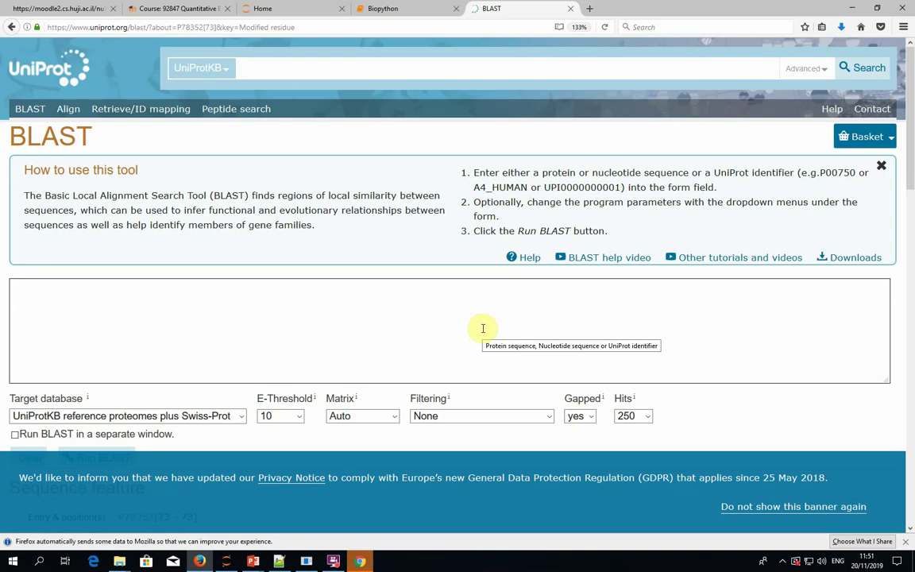
scroll(473, 324, "down", 5)
scroll(469, 331, "down", 2)
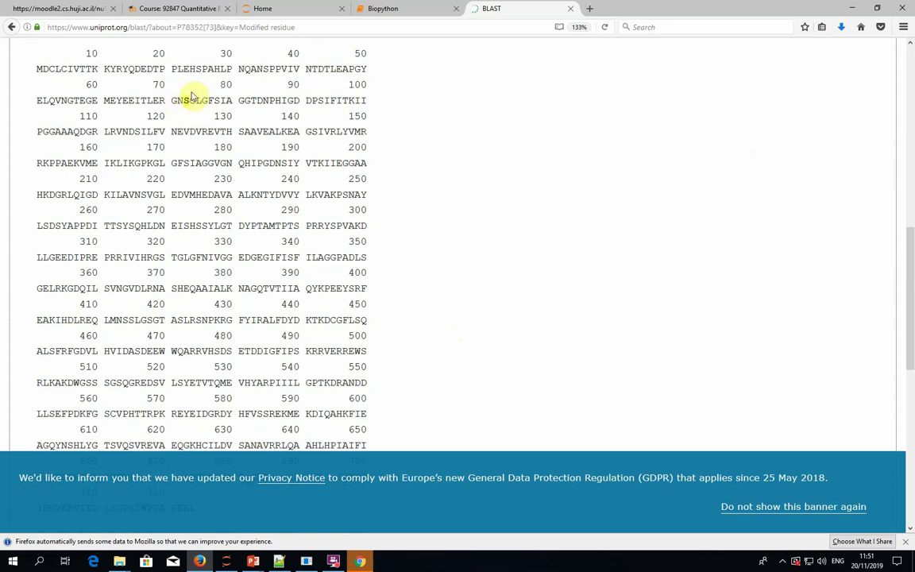
scroll(536, 262, "down", 3)
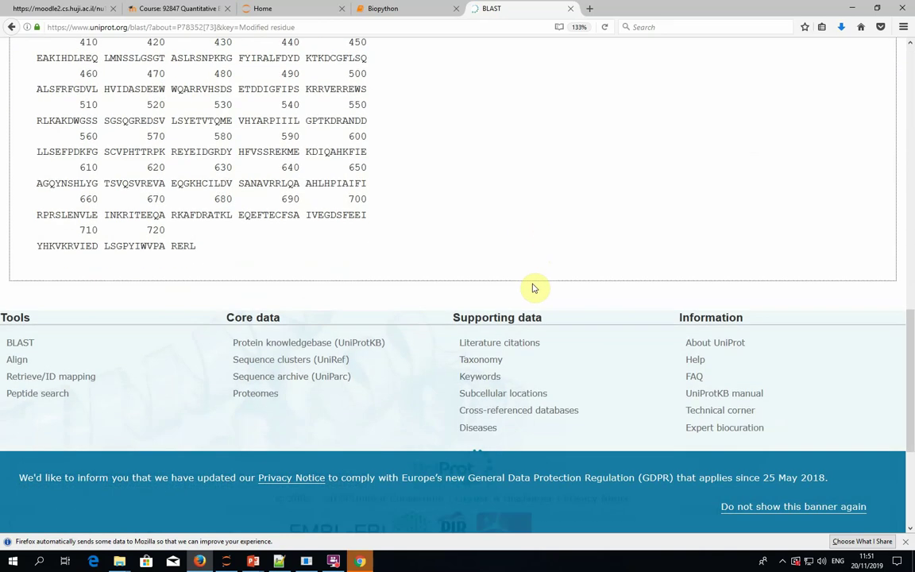
scroll(534, 270, "up", 10)
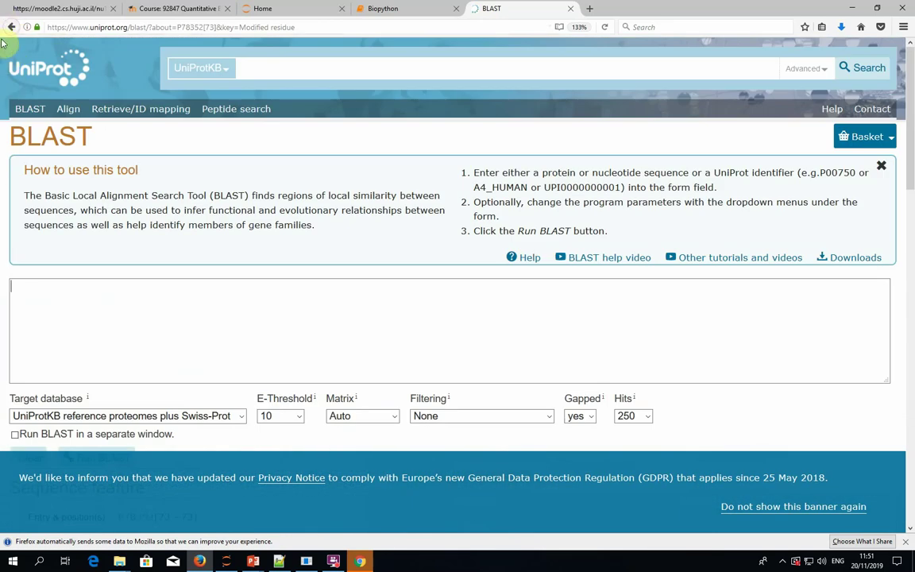
left_click(11, 27)
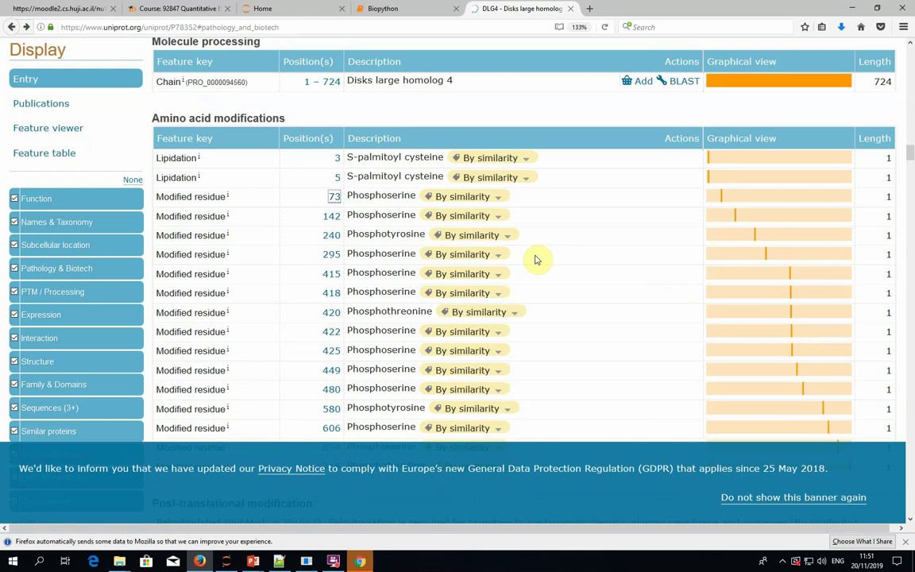
left_click(499, 198)
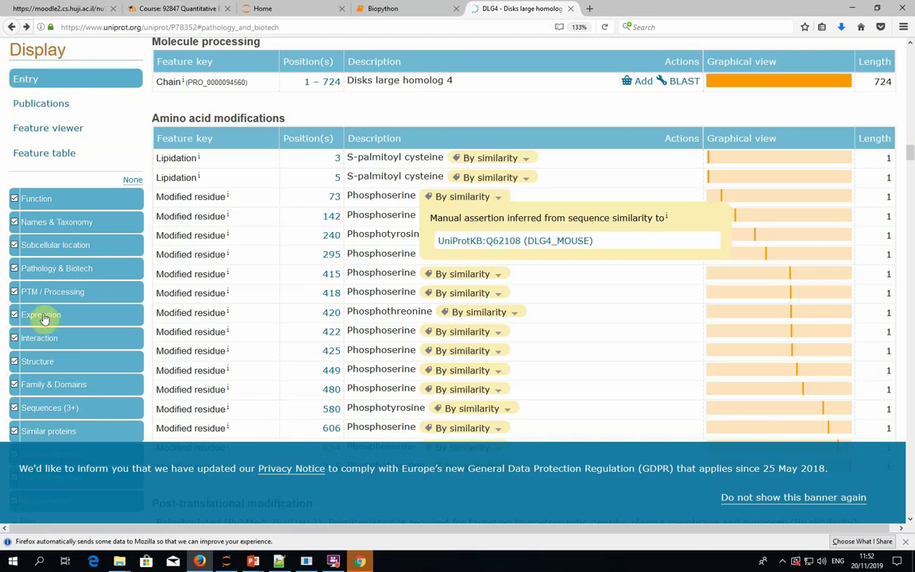
- Jump to the Interaction section listing partners such as ANO2, NETO1, GRIN2A–D and ERBB4
left_click(48, 339)
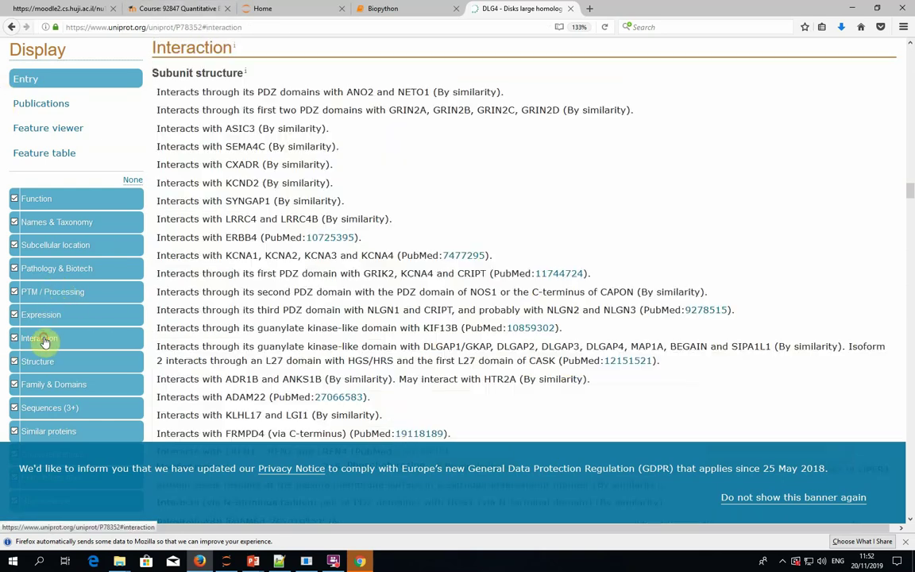
- Review the binary interactions matrix, then jump to the Structure section with PDB entries
scroll(451, 379, "down", 1)
scroll(486, 343, "down", 10)
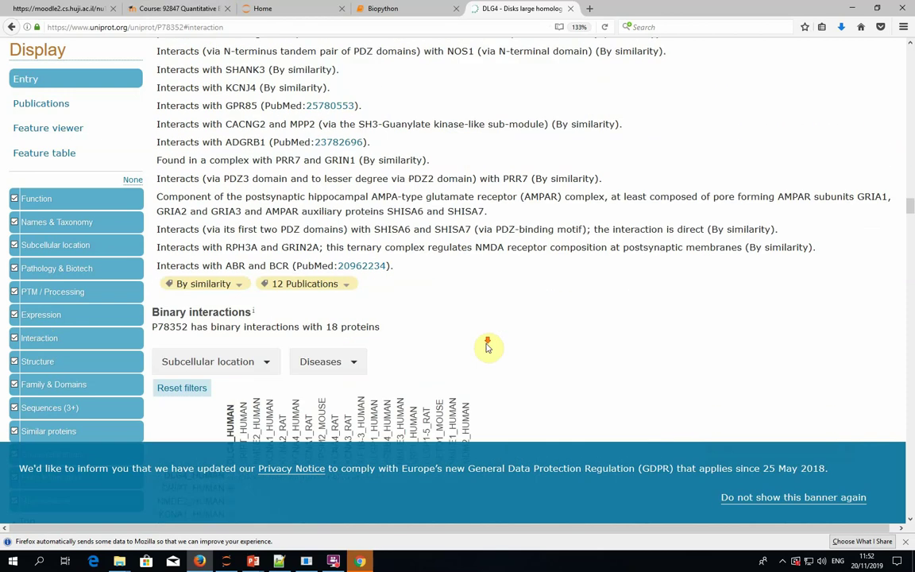
scroll(499, 335, "up", 3)
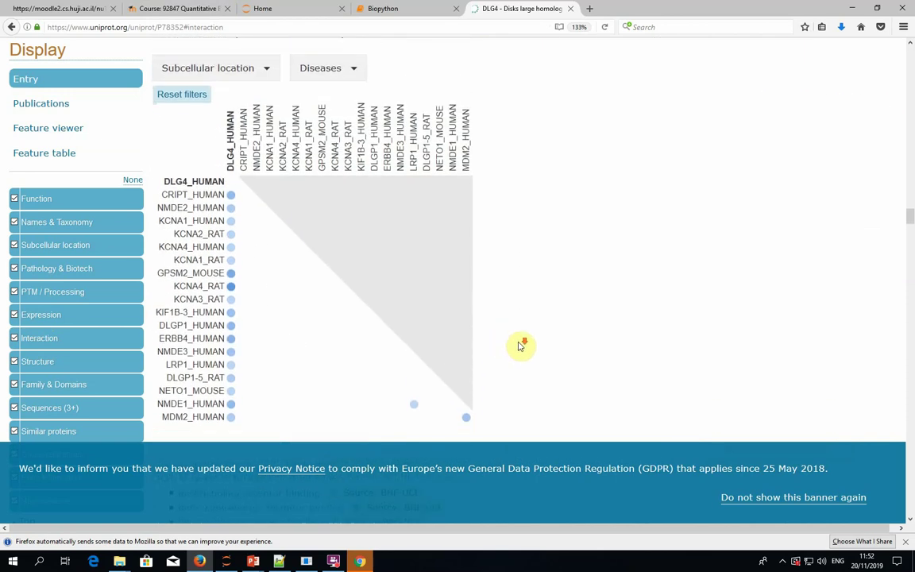
scroll(521, 344, "down", 1)
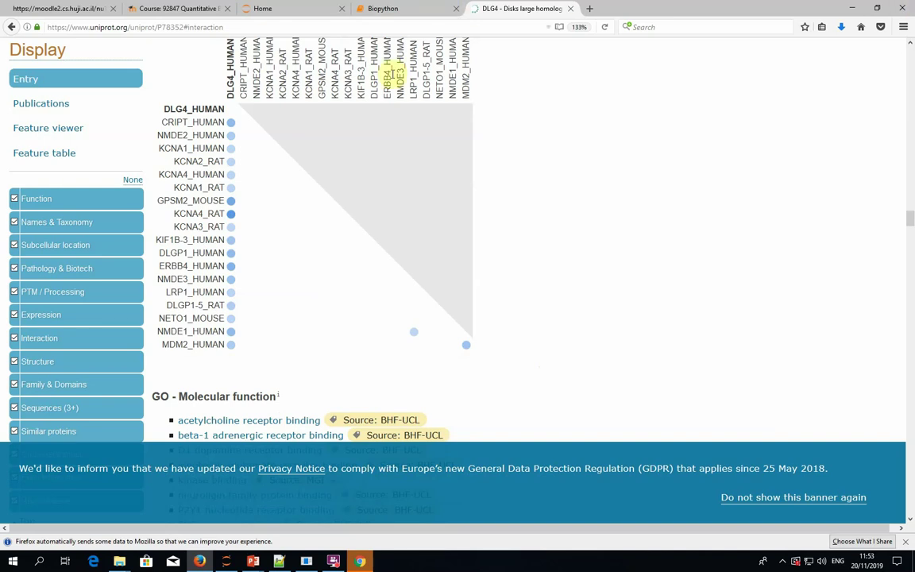
left_click(37, 362)
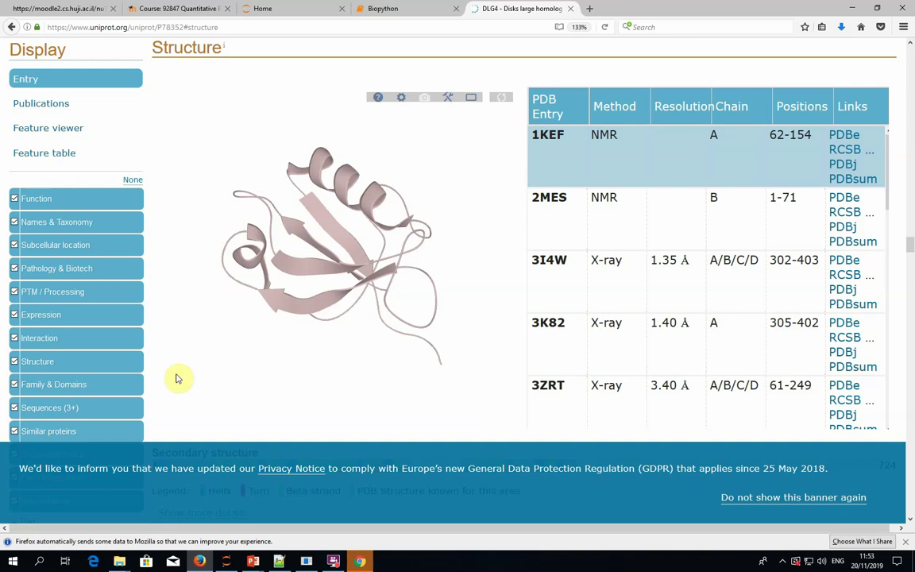
- Show the PDZ, SH3 and guanylate kinase domains, then scroll to the InterPro database links
left_click(37, 386)
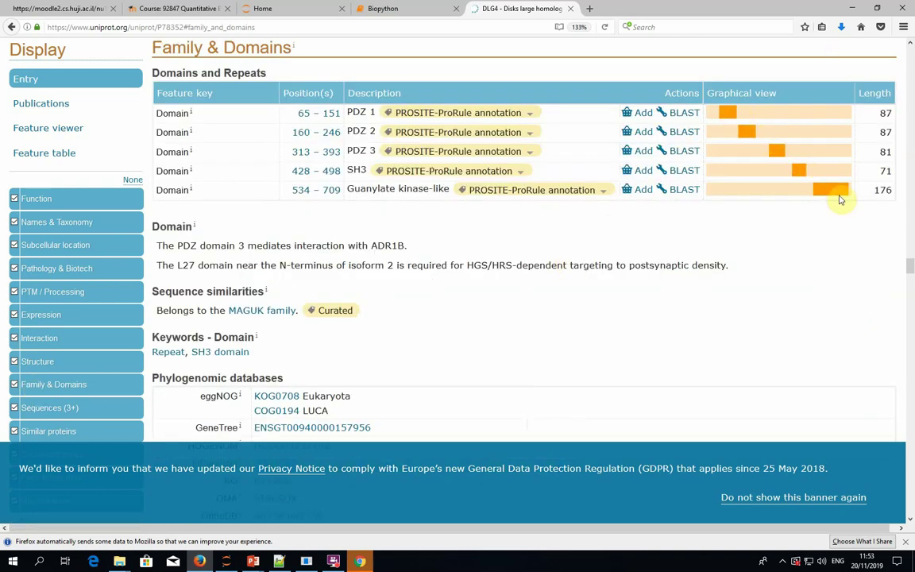
scroll(564, 324, "down", 3)
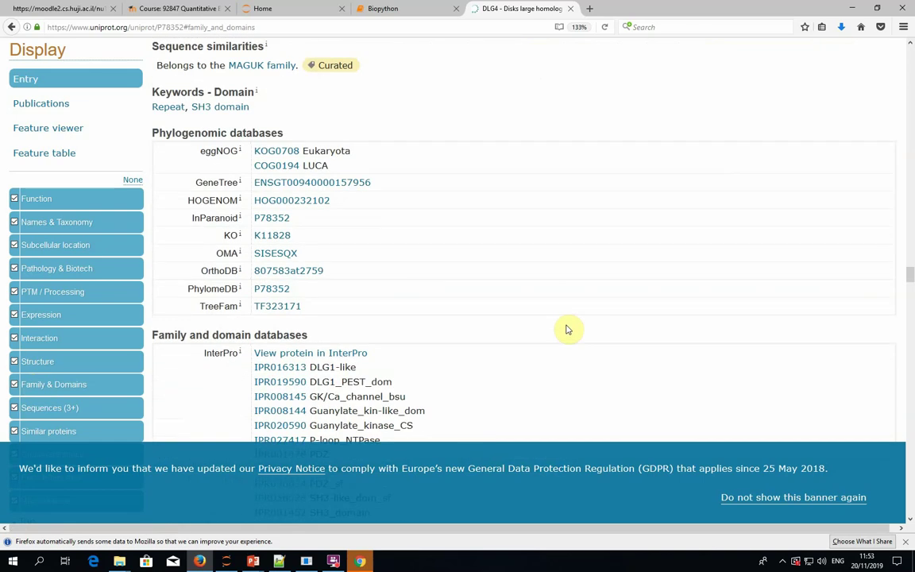
scroll(569, 329, "down", 1)
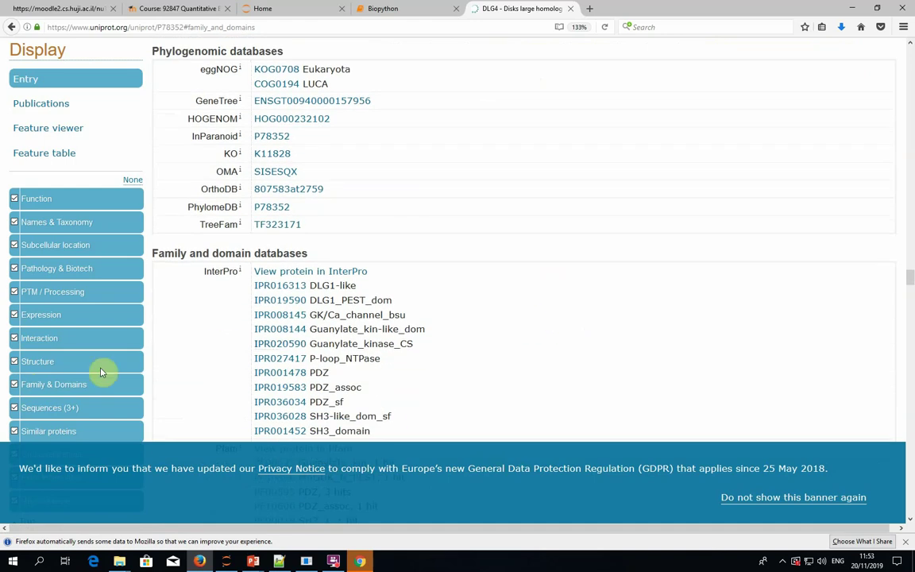
- Go to the isoform sequences and expand the full Isoform 2 sequence
left_click(50, 409)
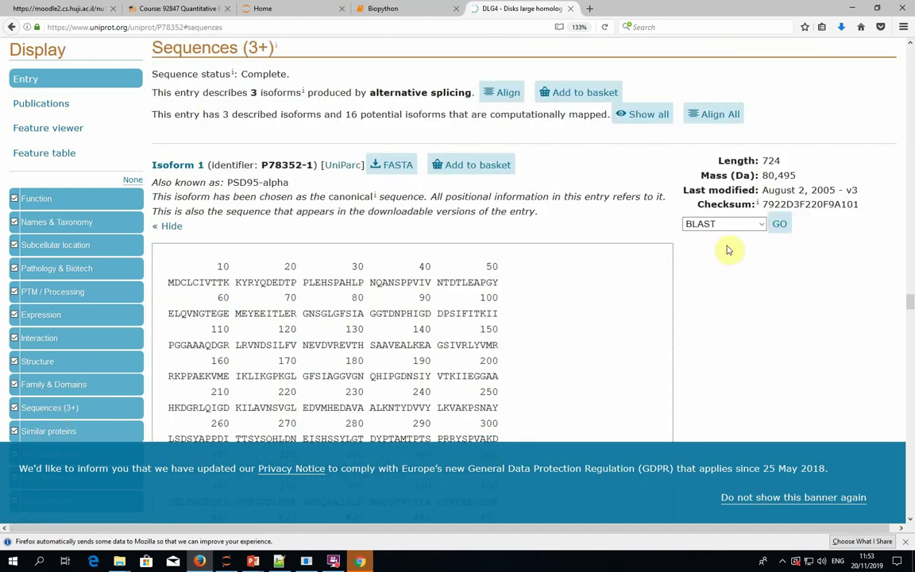
scroll(592, 316, "down", 1)
scroll(592, 315, "down", 6)
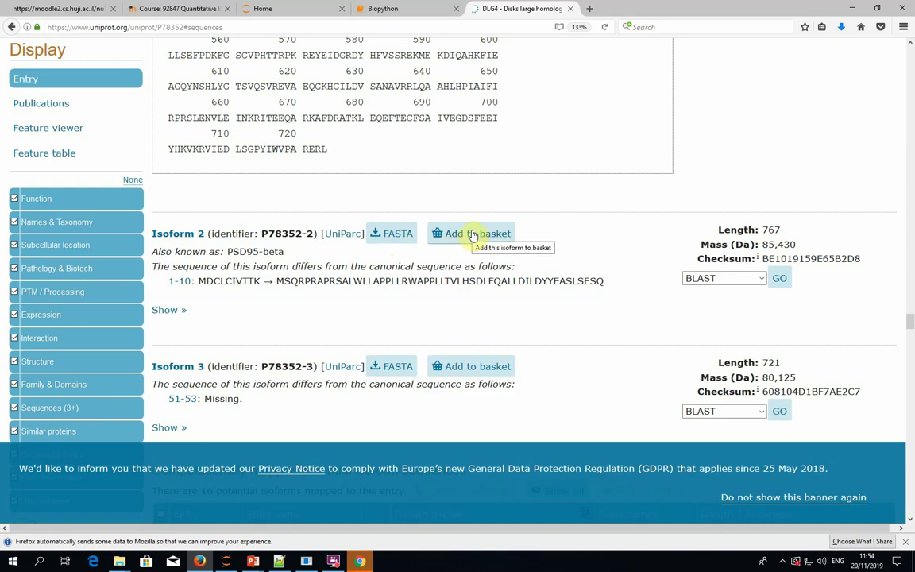
left_click(175, 309)
- Return to the top of the P78352 entry page
scroll(305, 335, "down", 10)
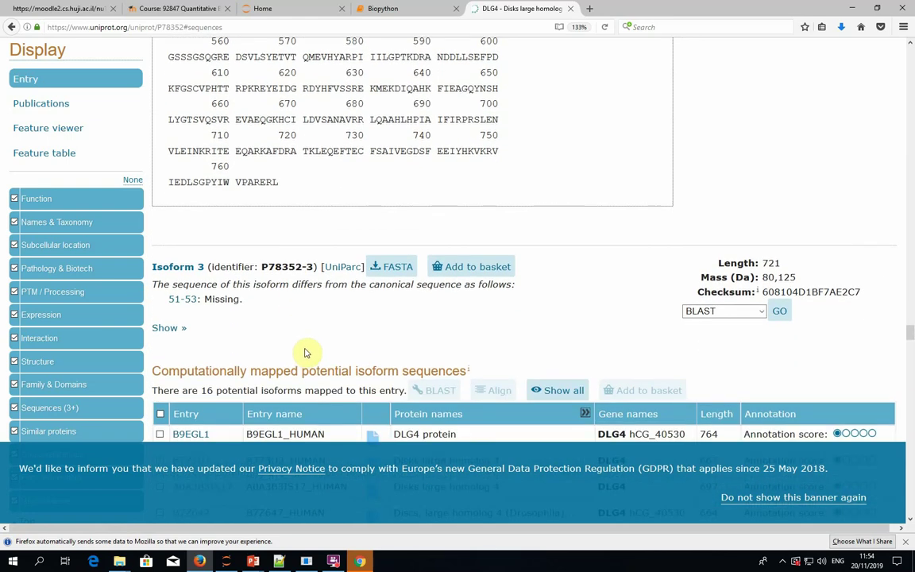
scroll(449, 56, "up", 15)
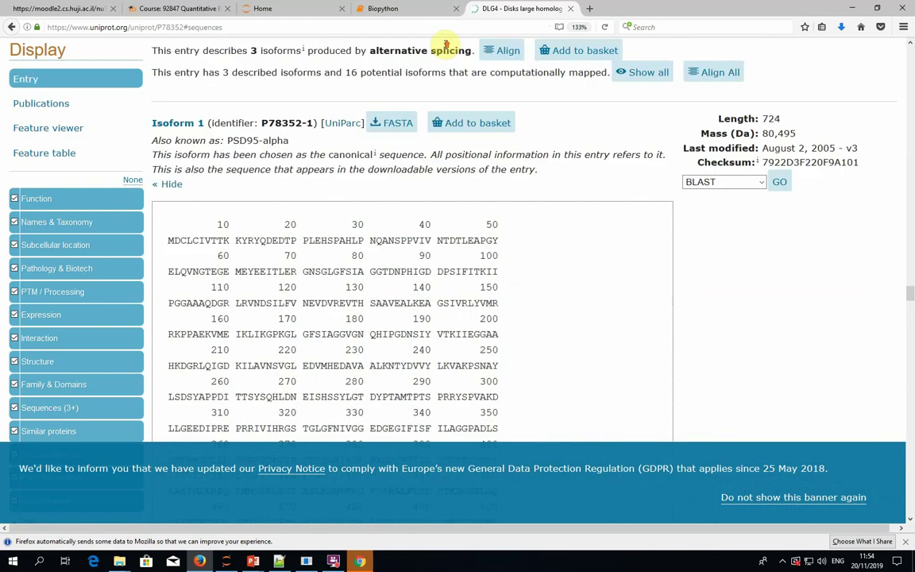
scroll(447, 45, "up", 20)
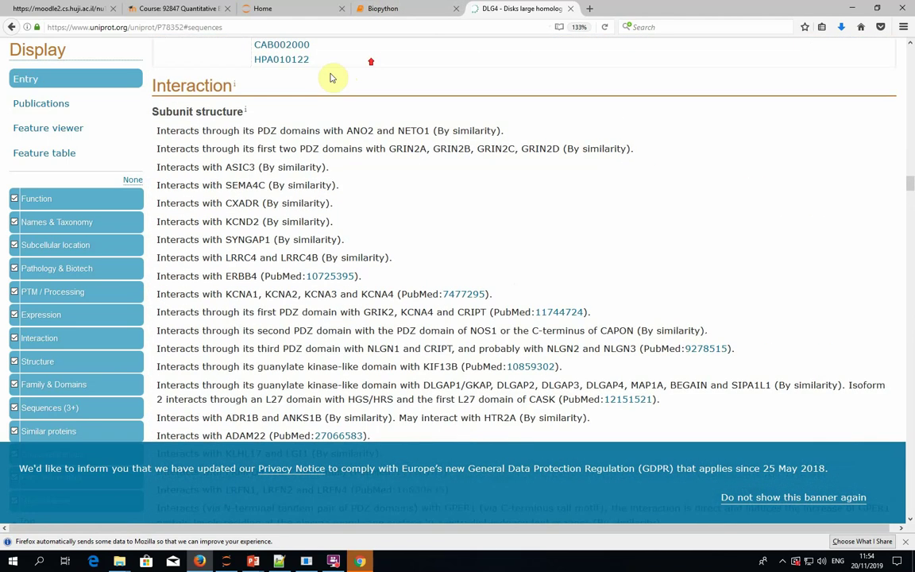
scroll(332, 77, "up", 20)
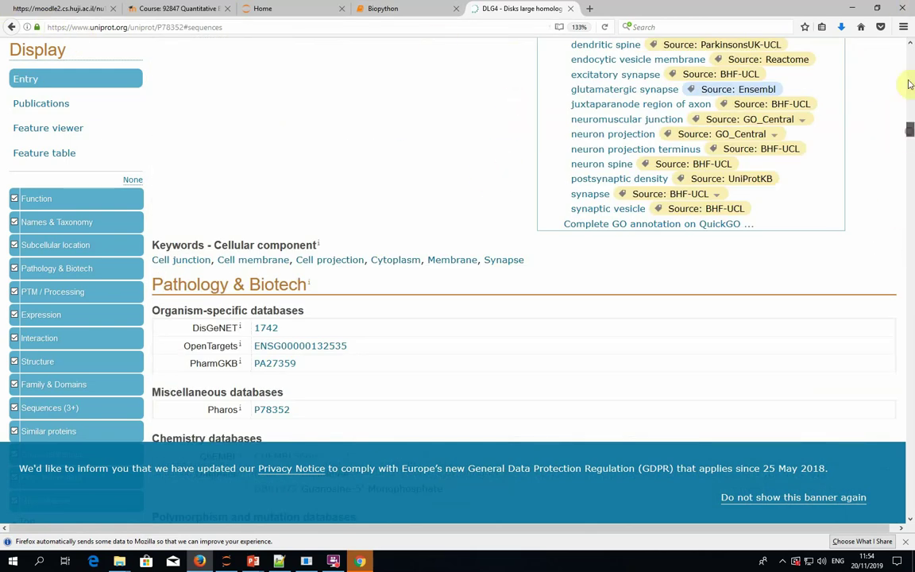
key("Home")
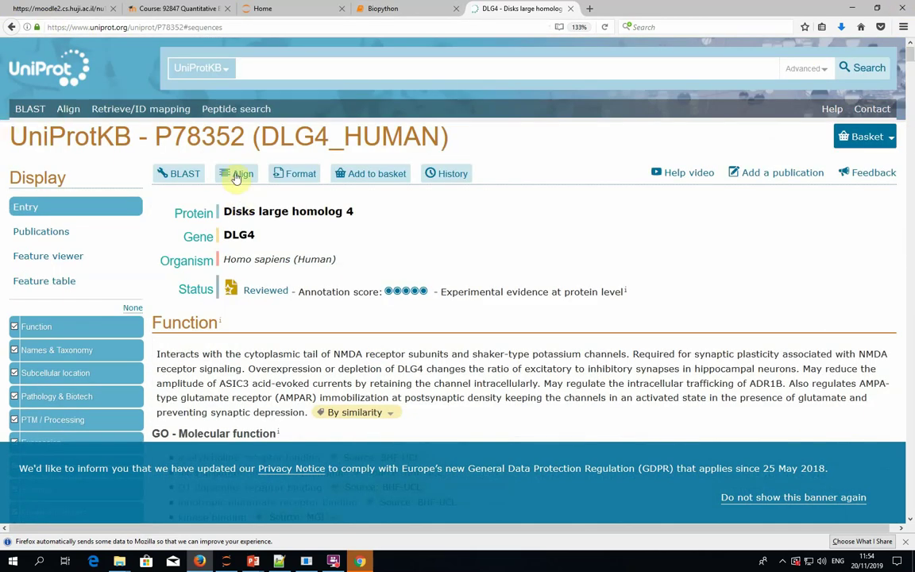